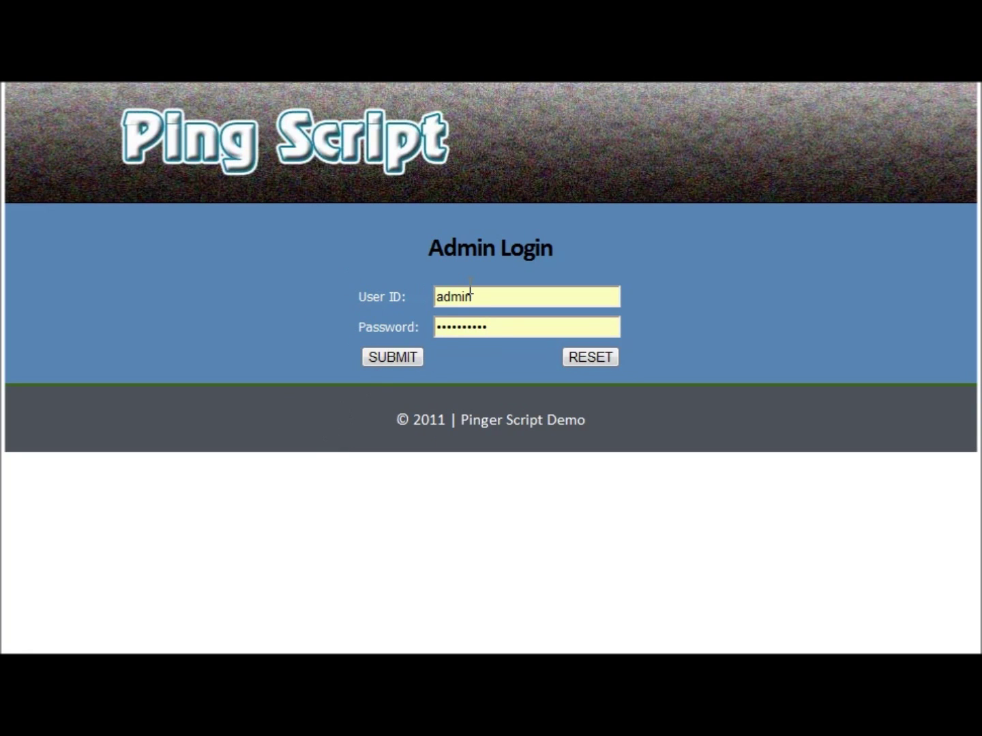
- Sign in to the admin panel with the prefilled credentials and look through the blank form for adding a campaign
{"action": "left_click", "coordinate": [385, 359]}
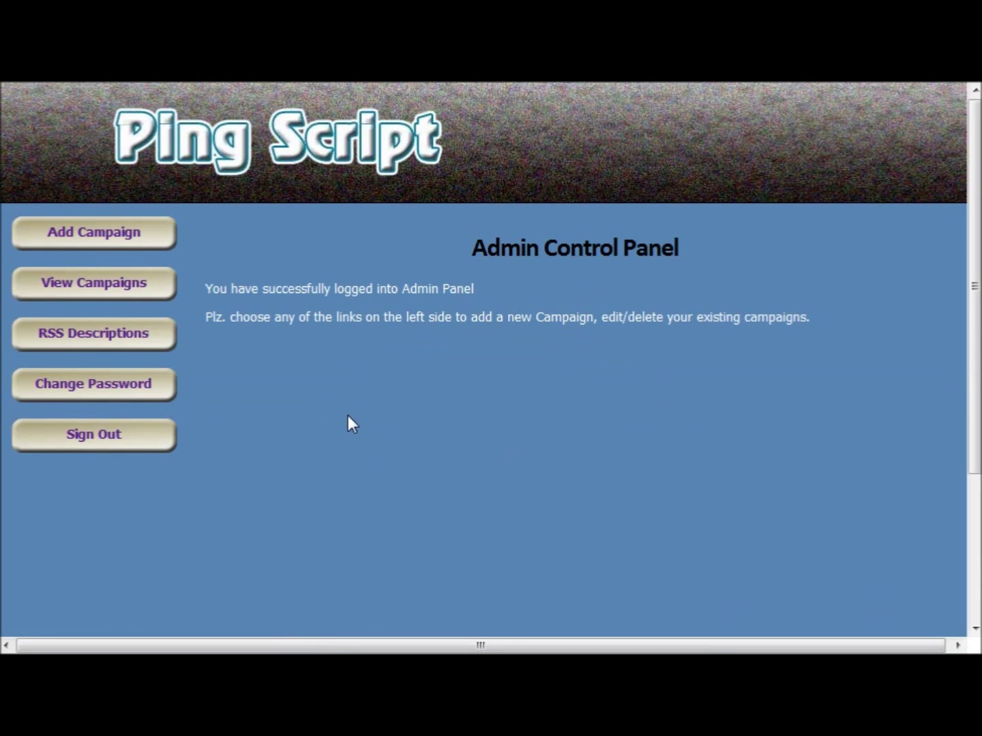
{"action": "left_click", "coordinate": [104, 239]}
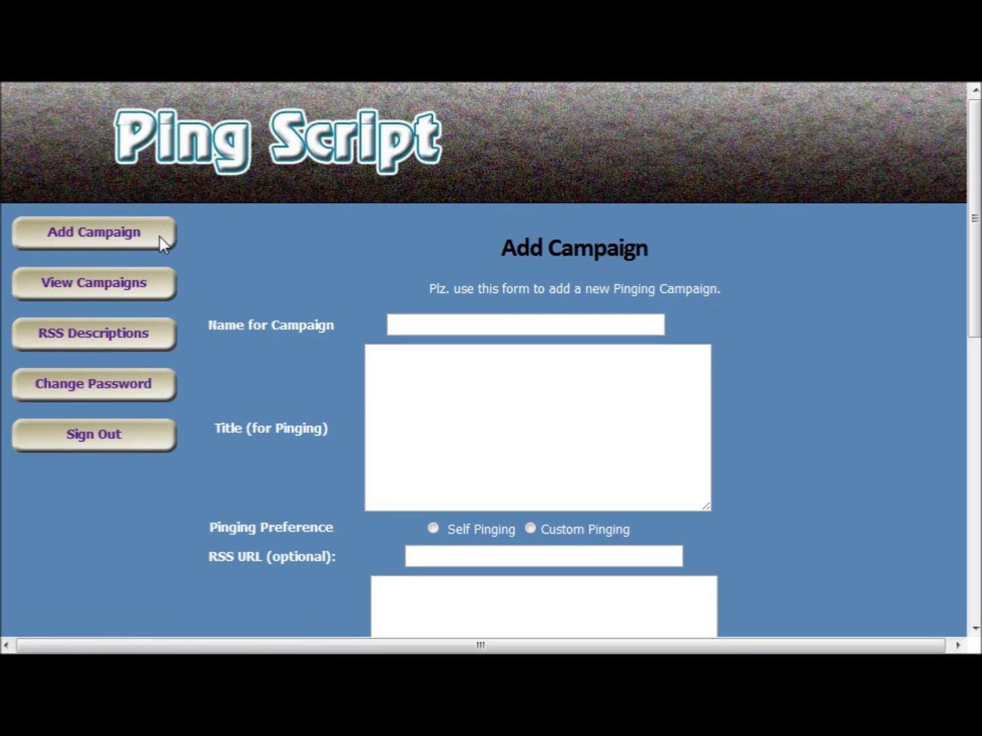
{"action": "scroll", "coordinate": [456, 299], "scroll_direction": "down", "scroll_amount": 8}
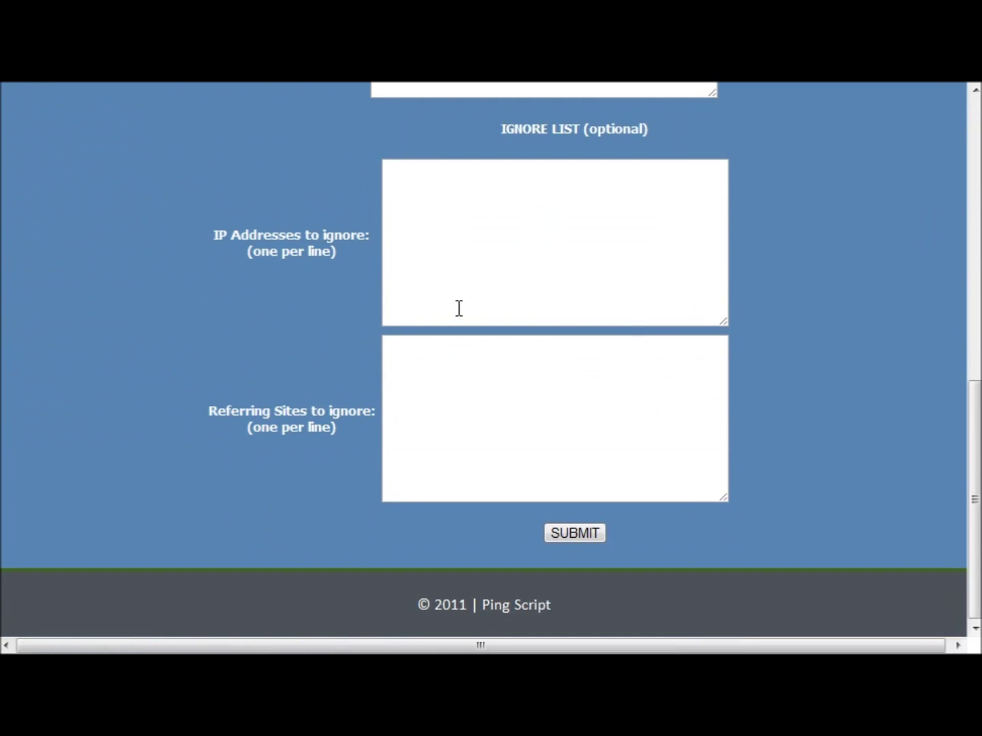
{"action": "scroll", "coordinate": [458, 307], "scroll_direction": "up", "scroll_amount": 10}
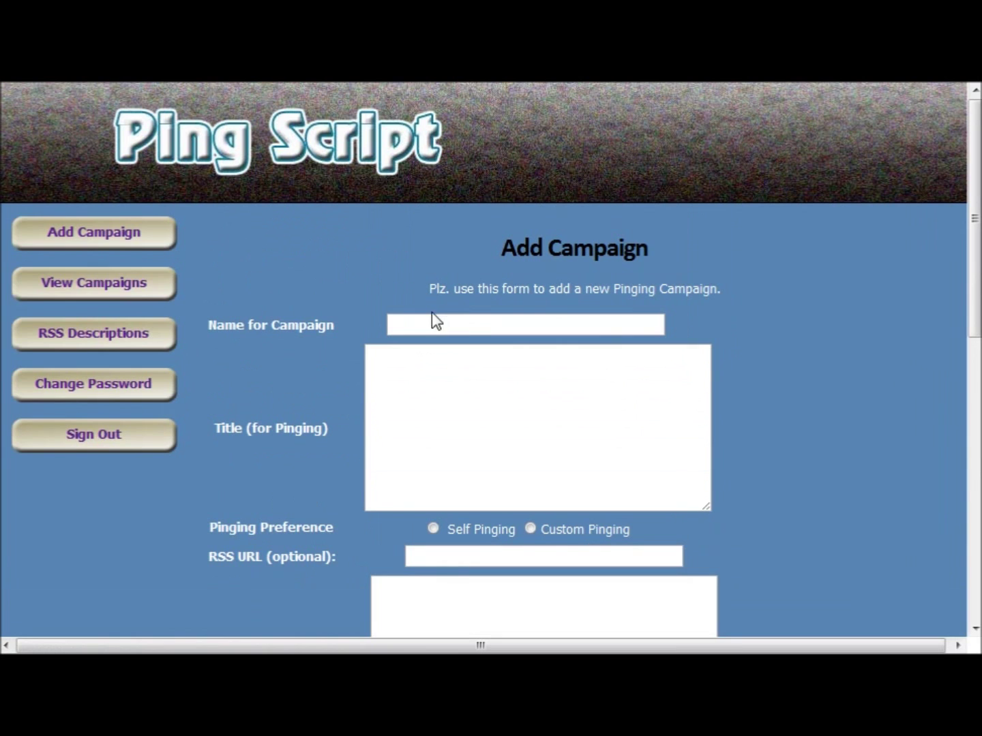
- Open the existing Monday Night campaign for editing and review its campaign name and pinging titles
{"action": "left_click", "coordinate": [83, 290]}
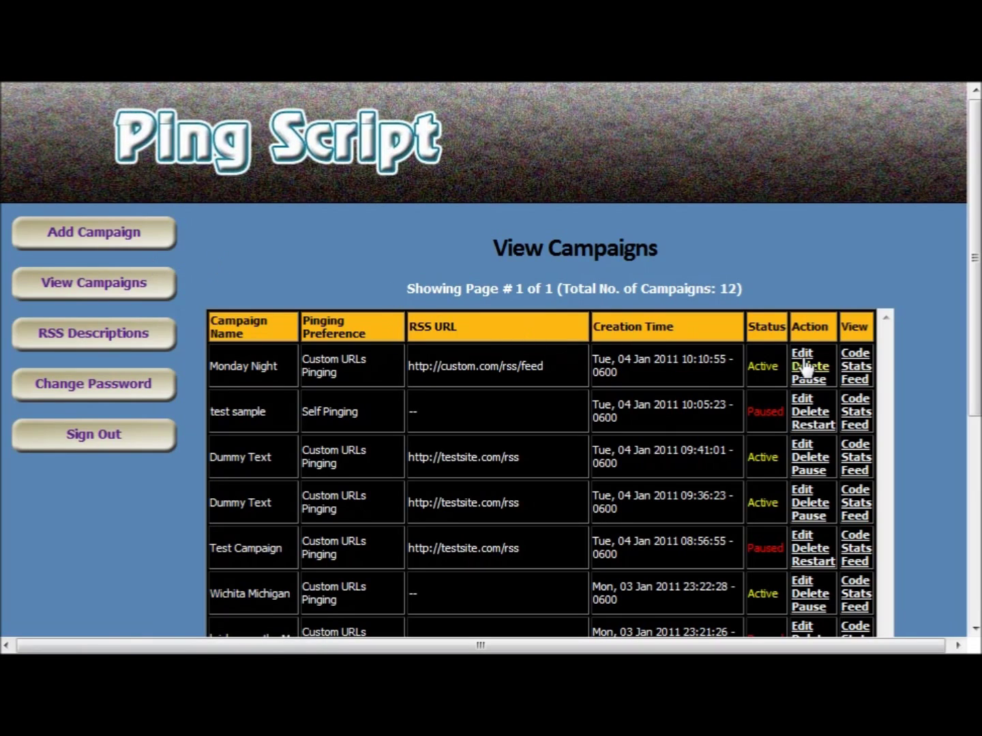
{"action": "left_click", "coordinate": [802, 354]}
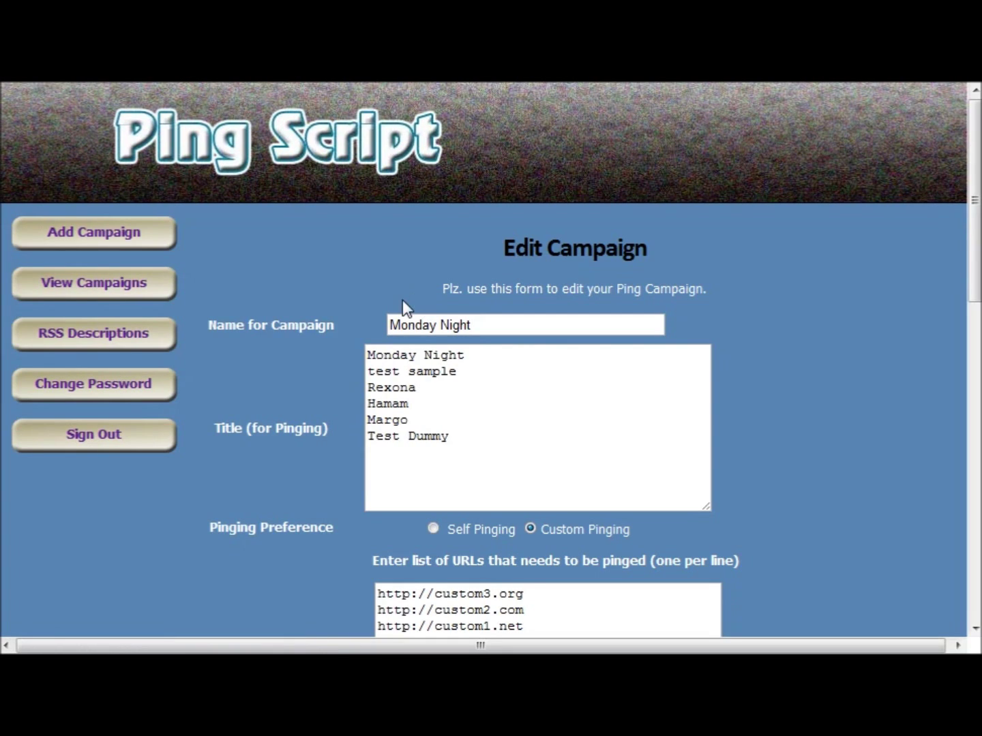
{"action": "scroll", "coordinate": [315, 286], "scroll_direction": "down", "scroll_amount": 3}
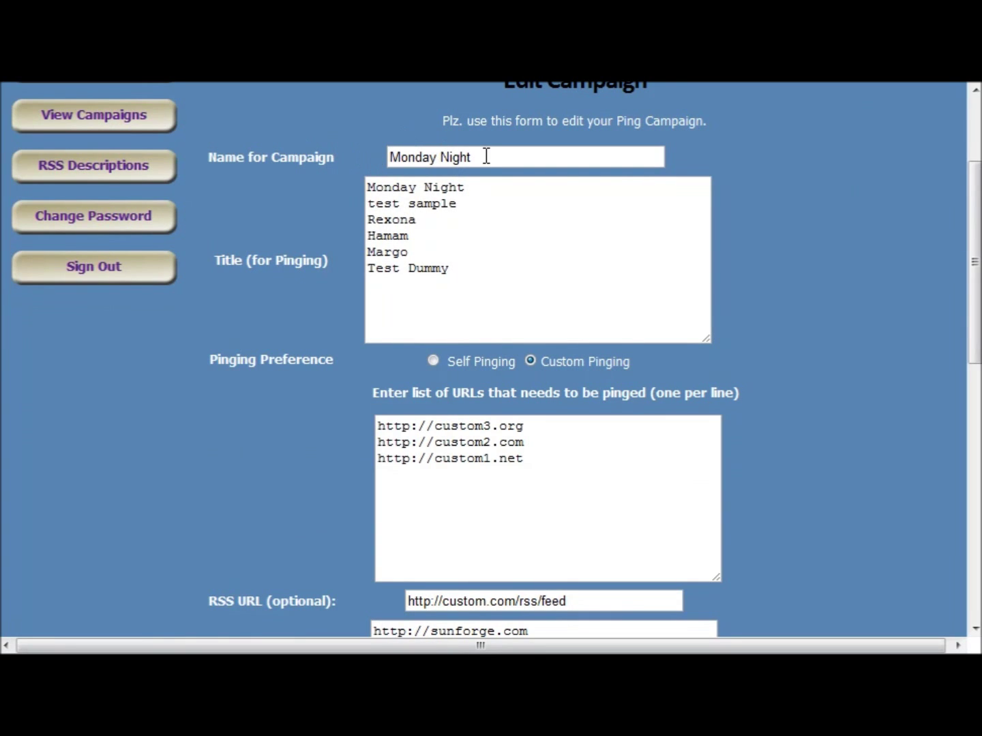
{"action": "left_click", "coordinate": [512, 152]}
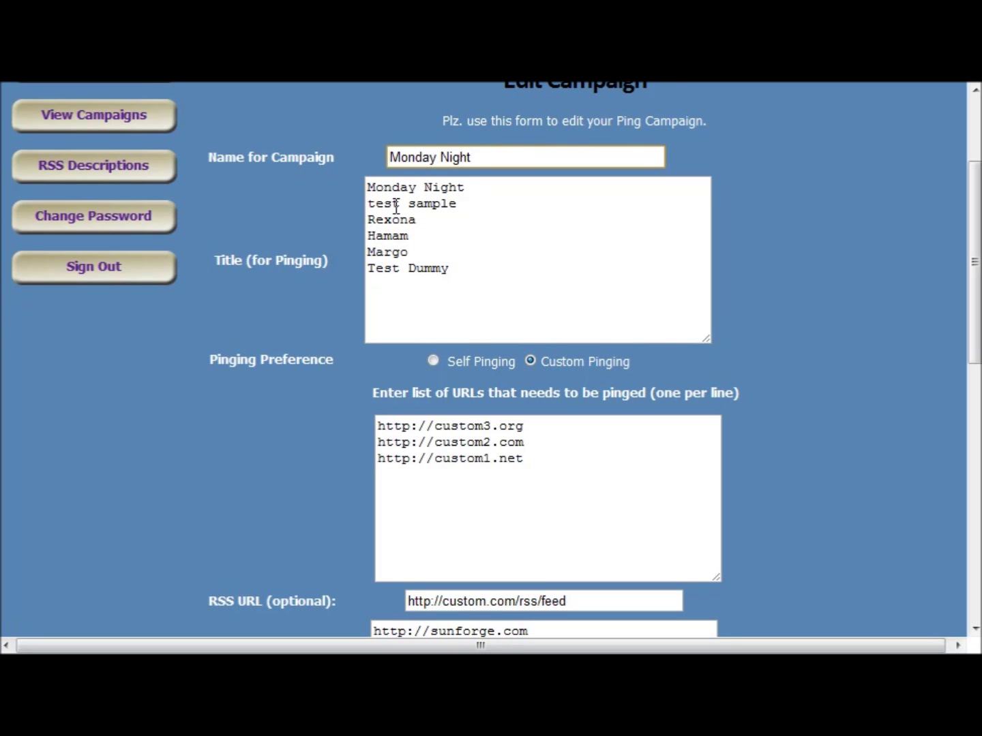
{"action": "scroll", "coordinate": [395, 187], "scroll_direction": "up", "scroll_amount": 3}
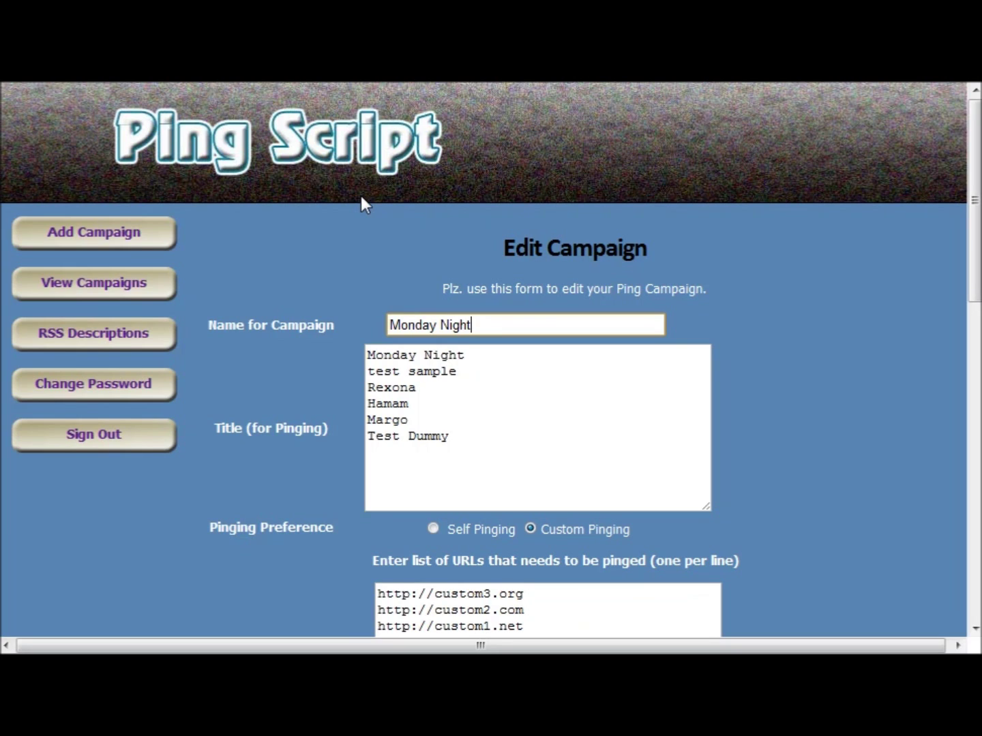
{"action": "scroll", "coordinate": [375, 245], "scroll_direction": "down", "scroll_amount": 3}
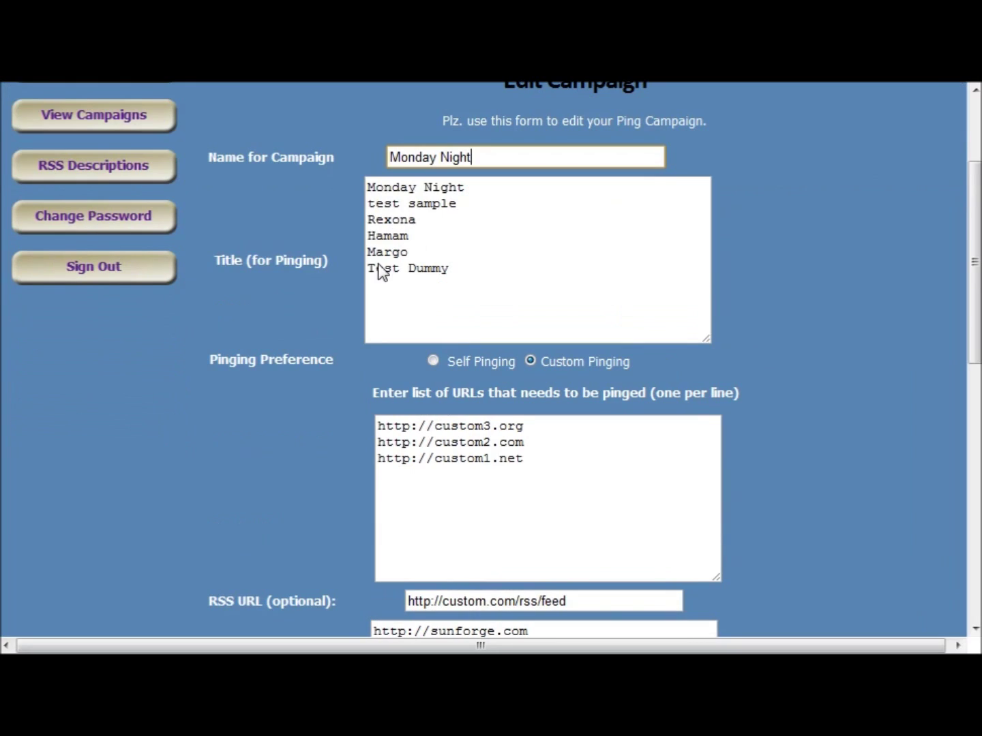
- Change the first pinging title to the spin-syntax version "{Monday|saturday} Night"
{"action": "left_click", "coordinate": [367, 188]}
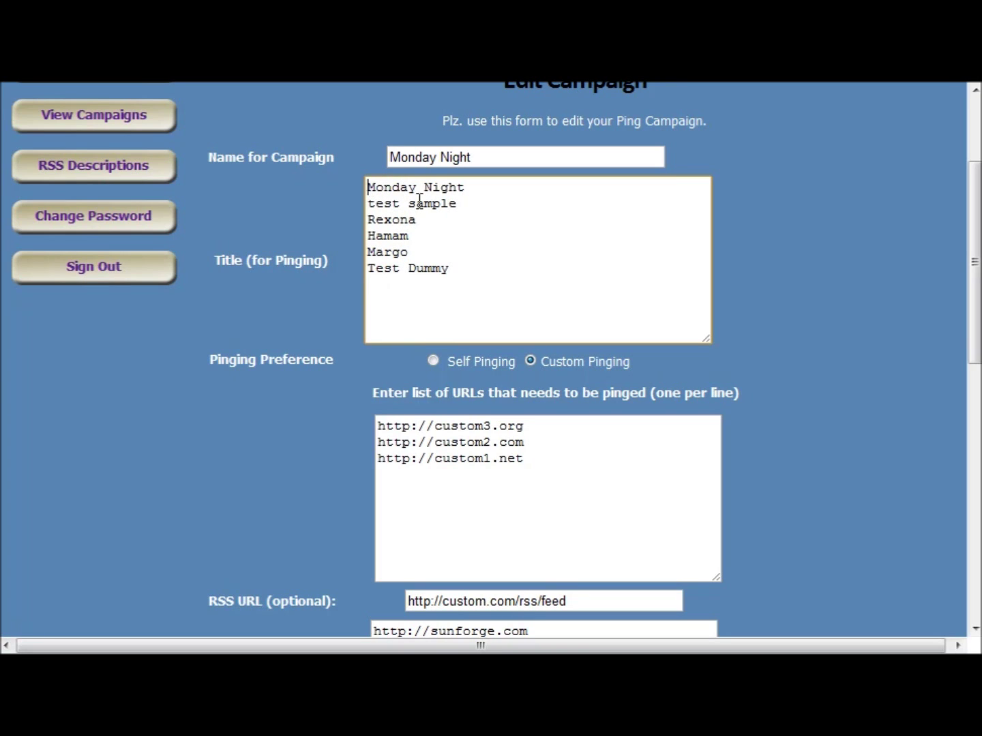
{"action": "type", "text": "{"}
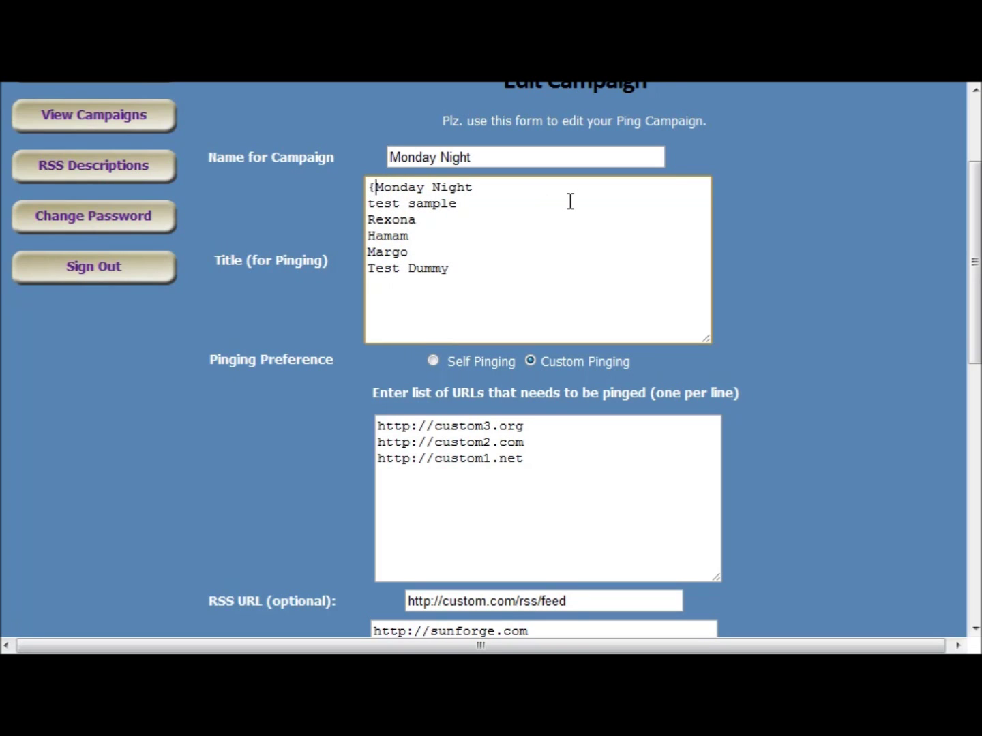
{"action": "left_click", "coordinate": [425, 185]}
{"action": "type", "text": "|saturday}"}
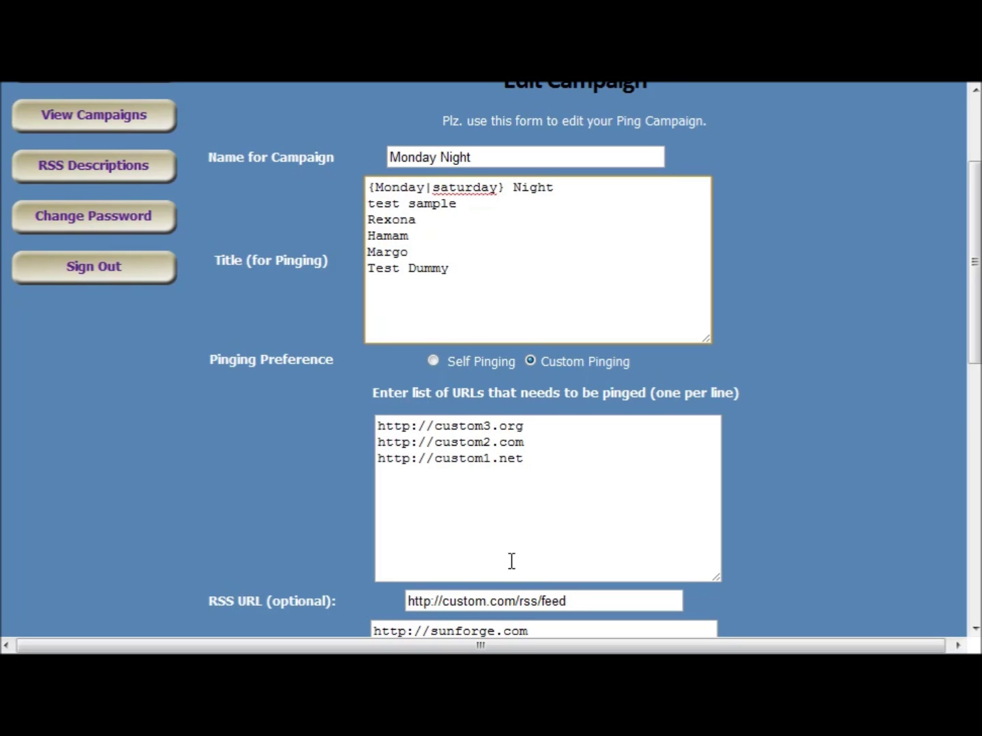
- Compare the Self Pinging and Custom Pinging options, leaving Custom Pinging selected, and examine the optional RSS URL
{"action": "left_click", "coordinate": [432, 361]}
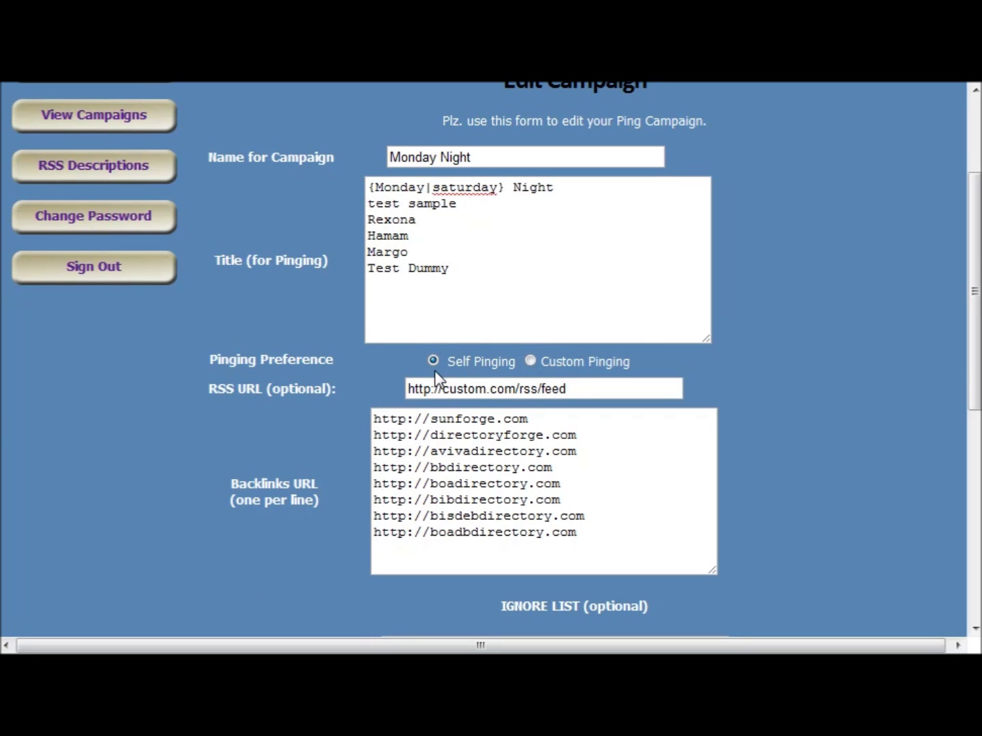
{"action": "left_click", "coordinate": [529, 361]}
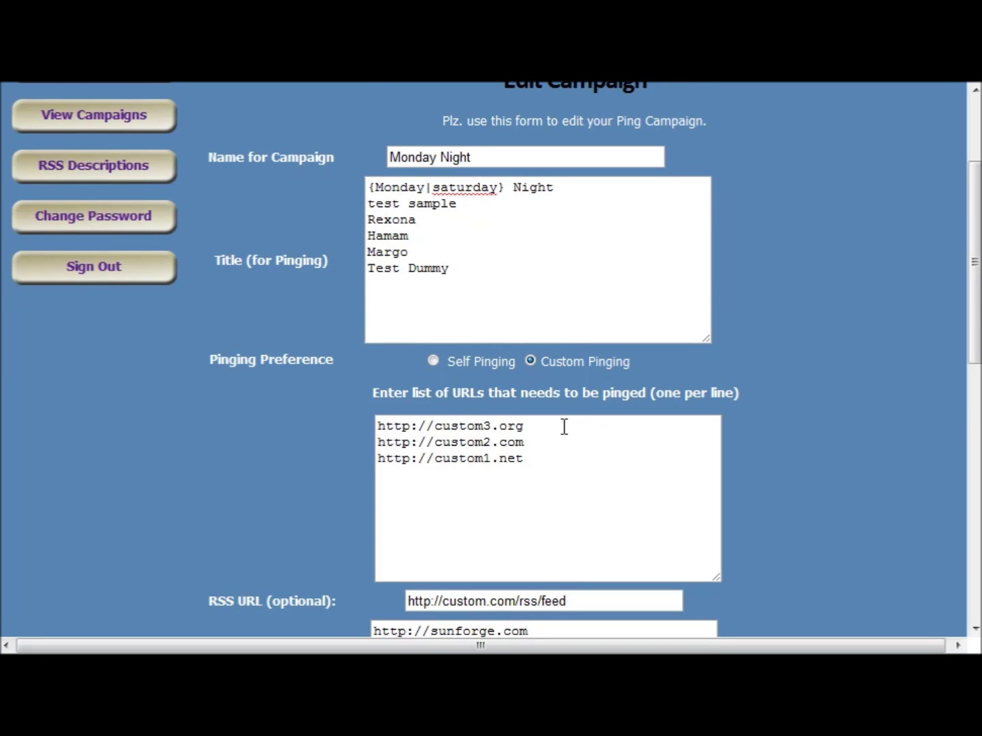
{"action": "scroll", "coordinate": [564, 427], "scroll_direction": "down", "scroll_amount": 3}
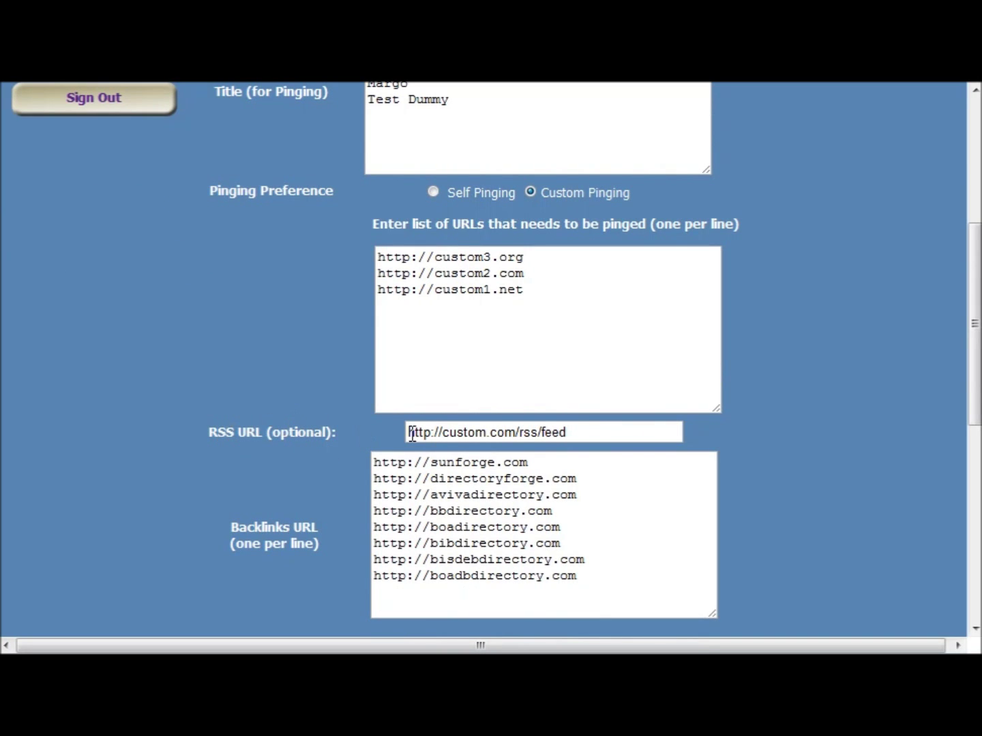
{"action": "left_click", "coordinate": [590, 429]}
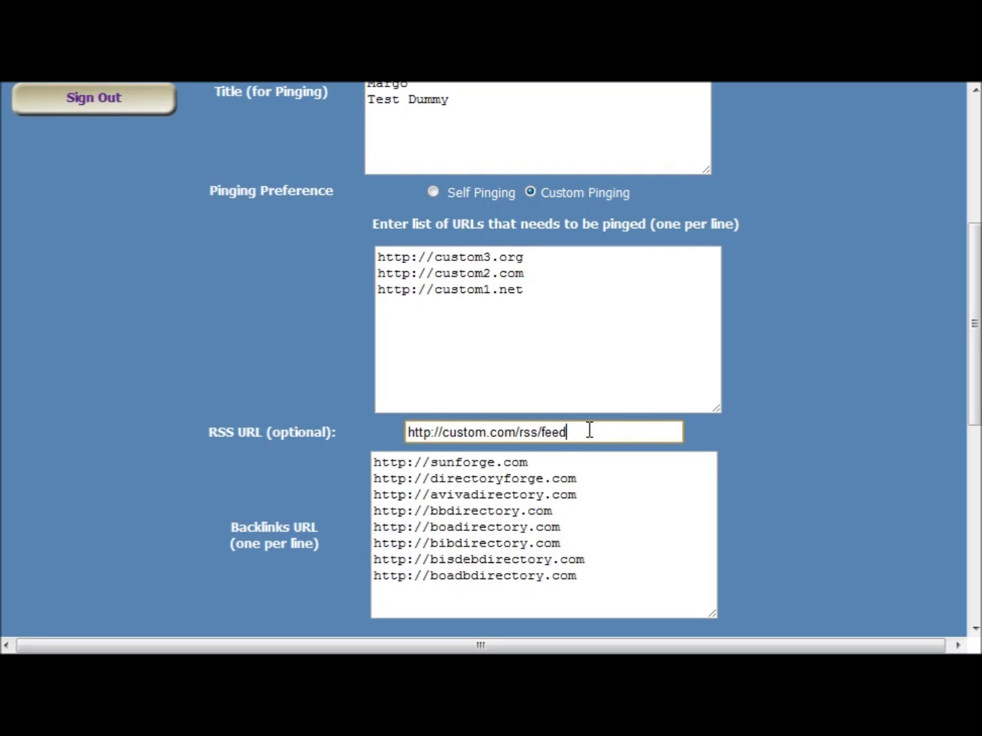
{"action": "left_click_drag", "start_coordinate": [621, 434], "coordinate": [381, 437]}
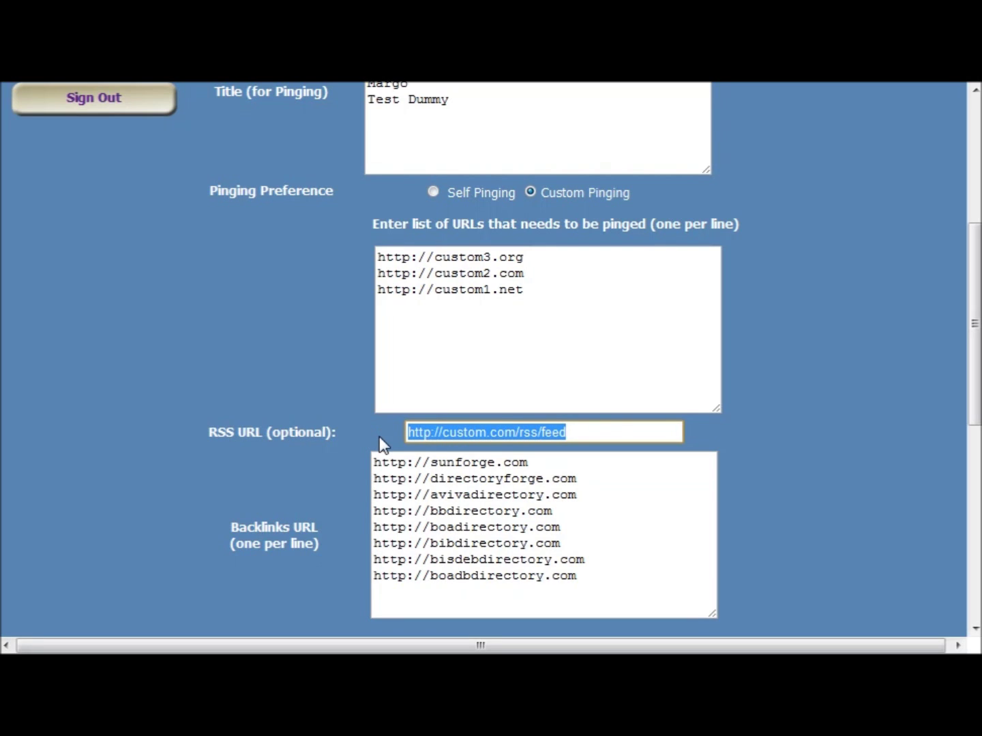
{"action": "left_click", "coordinate": [435, 435]}
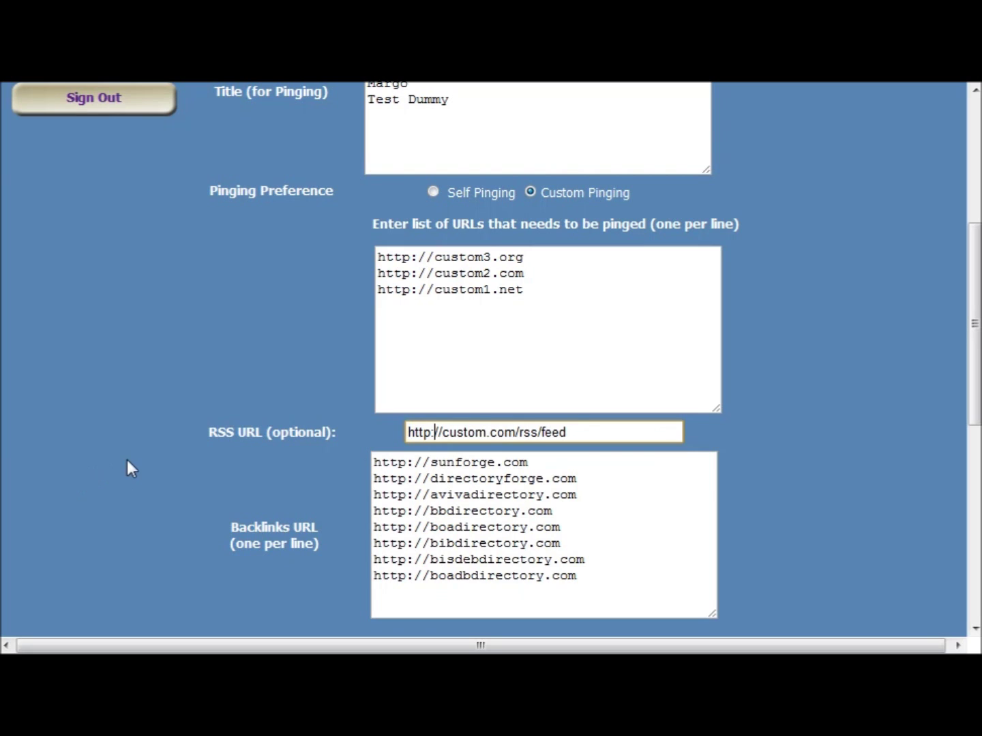
- Examine the campaign's Backlinks URL list together with the IP addresses and referring sites to ignore
{"action": "scroll", "coordinate": [168, 474], "scroll_direction": "down", "scroll_amount": 2}
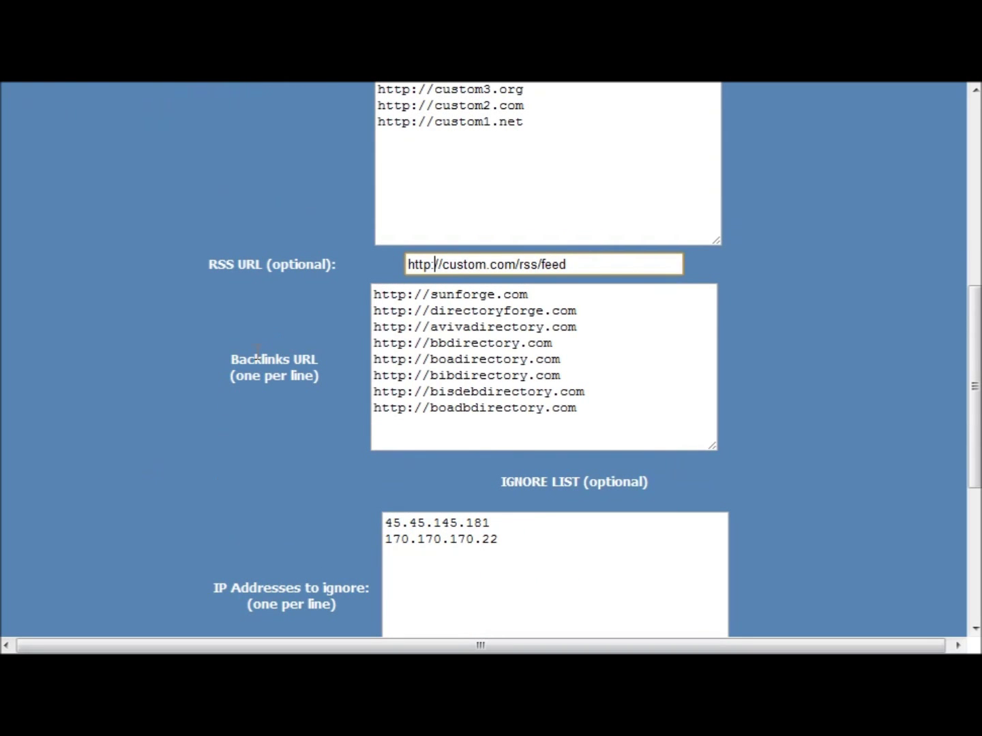
{"action": "scroll", "coordinate": [358, 351], "scroll_direction": "down", "scroll_amount": 4}
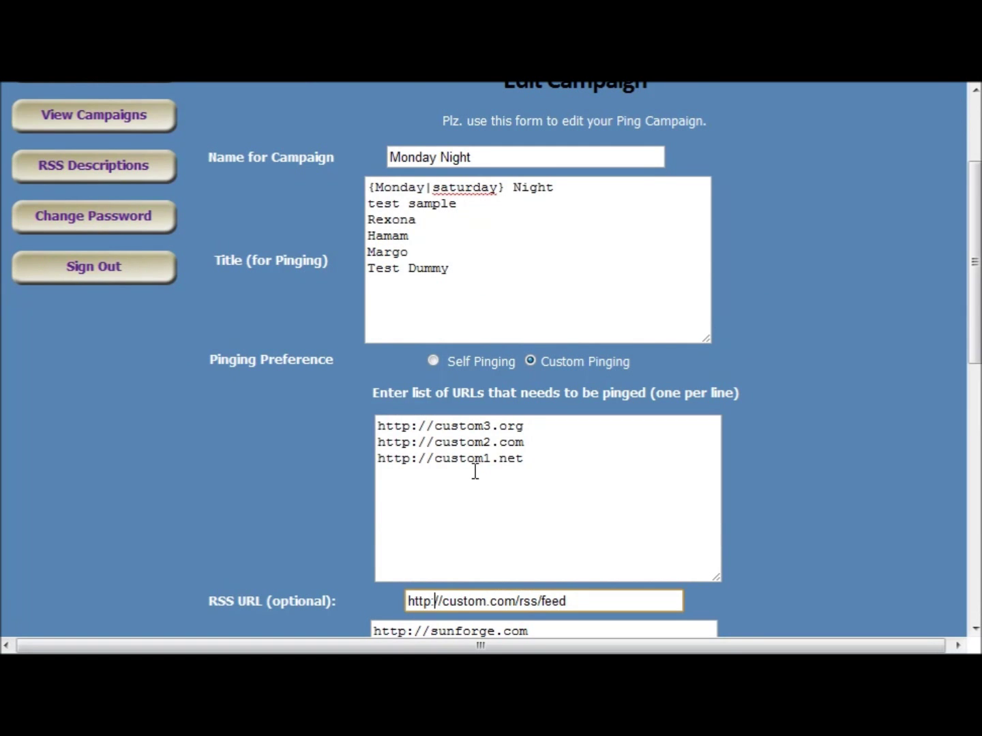
{"action": "scroll", "coordinate": [343, 477], "scroll_direction": "down", "scroll_amount": 10}
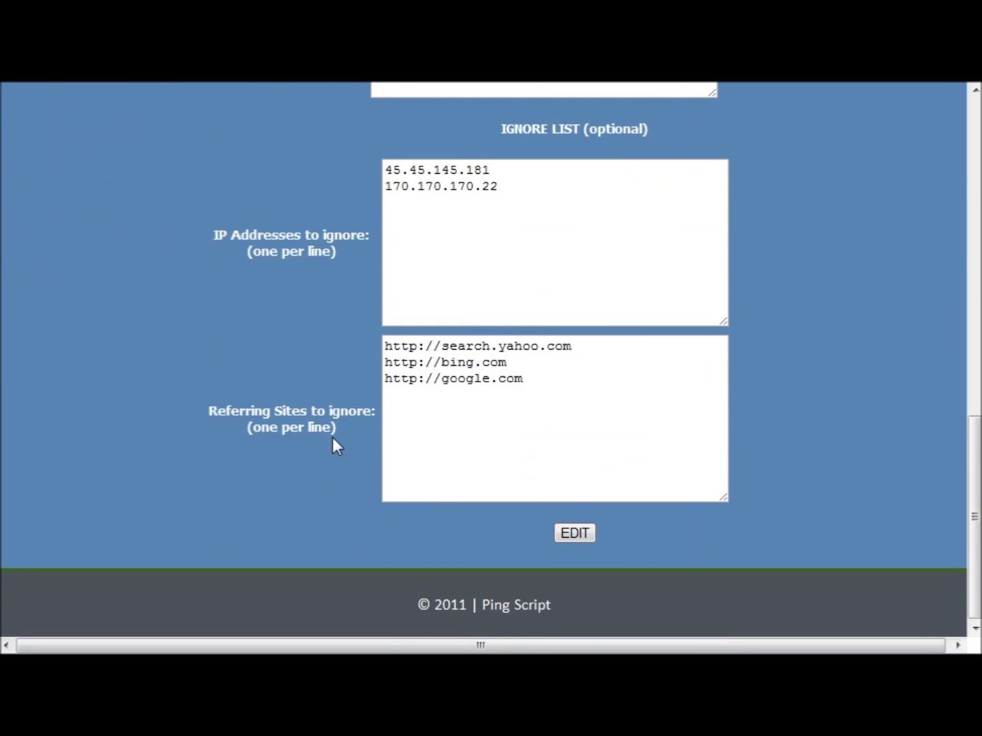
{"action": "scroll", "coordinate": [457, 399], "scroll_direction": "up", "scroll_amount": 3}
{"action": "scroll", "coordinate": [447, 396], "scroll_direction": "down", "scroll_amount": 3}
{"action": "scroll", "coordinate": [310, 350], "scroll_direction": "up", "scroll_amount": 2}
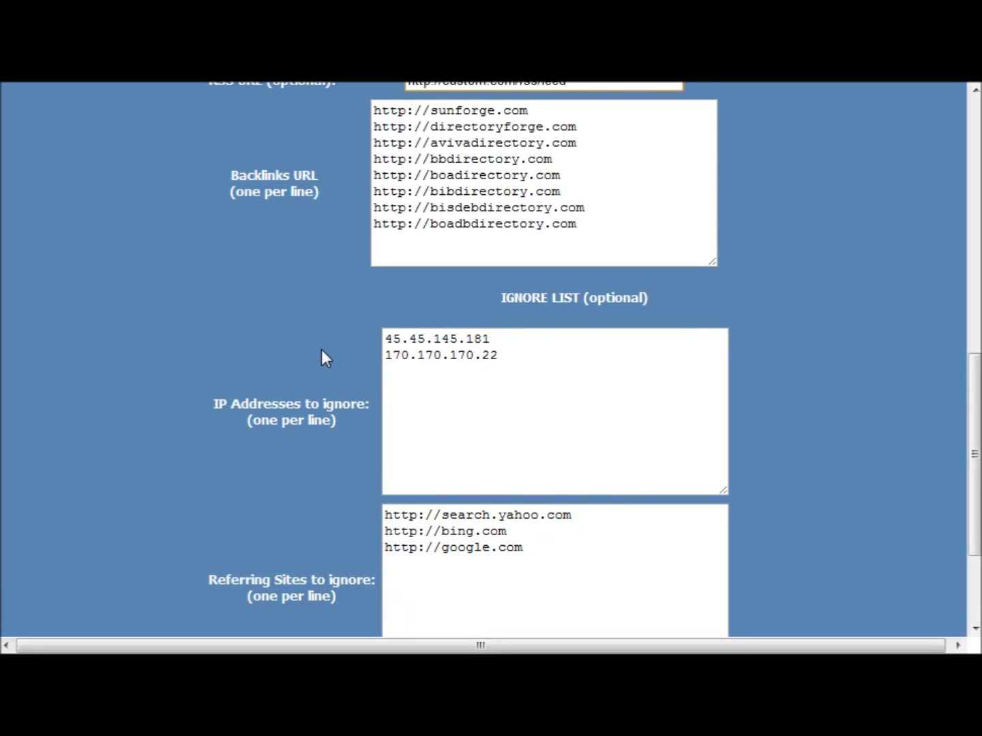
{"action": "scroll", "coordinate": [337, 349], "scroll_direction": "up", "scroll_amount": 6}
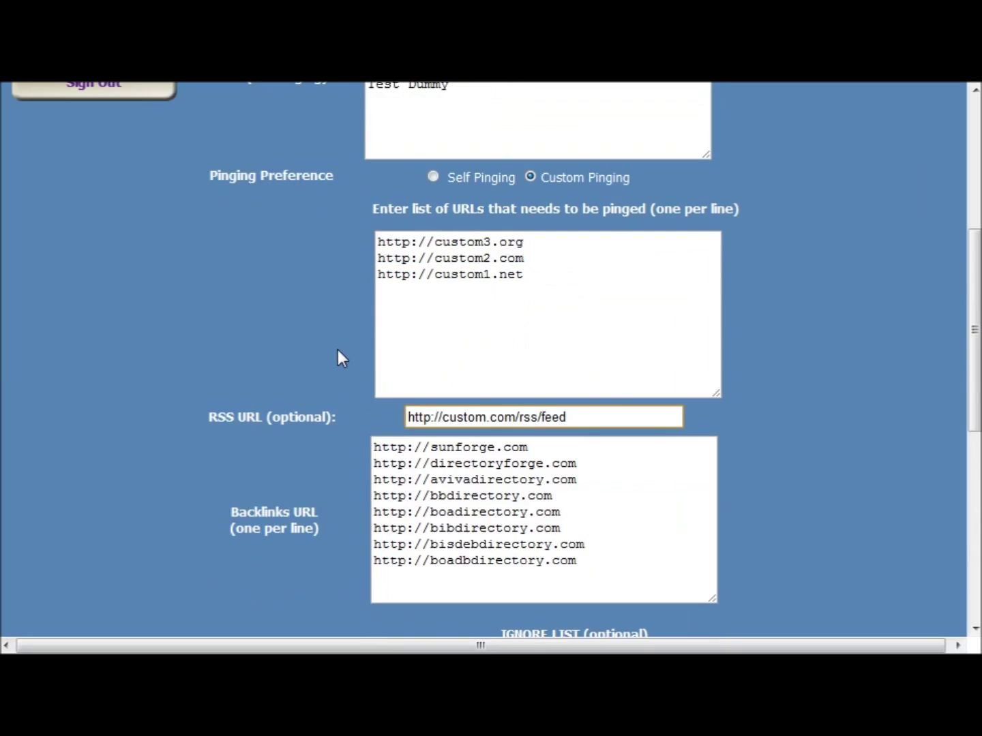
{"action": "scroll", "coordinate": [338, 350], "scroll_direction": "down", "scroll_amount": 2}
{"action": "scroll", "coordinate": [377, 418], "scroll_direction": "down", "scroll_amount": 6}
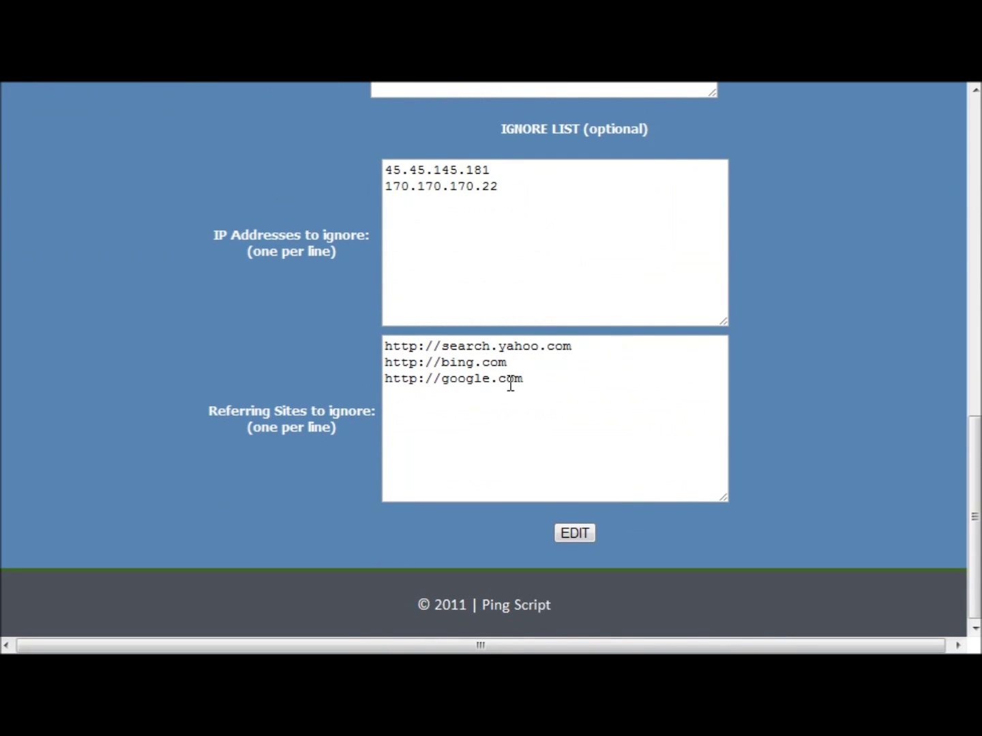
{"action": "left_click", "coordinate": [554, 378]}
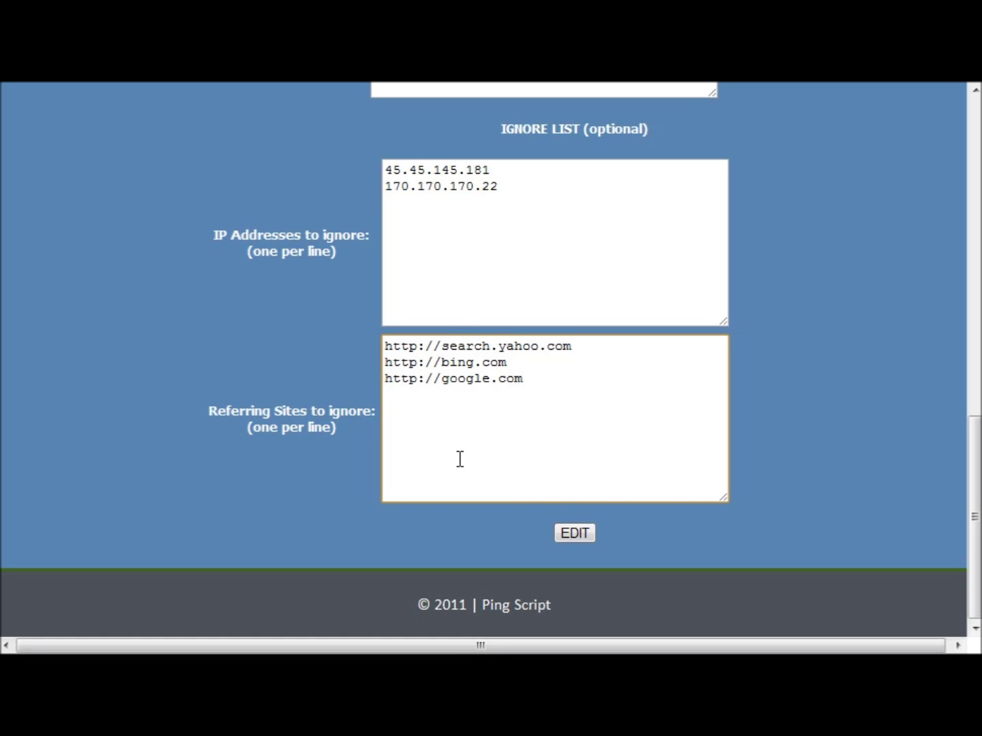
{"action": "scroll", "coordinate": [460, 437], "scroll_direction": "up", "scroll_amount": 3}
{"action": "scroll", "coordinate": [278, 395], "scroll_direction": "up", "scroll_amount": 3}
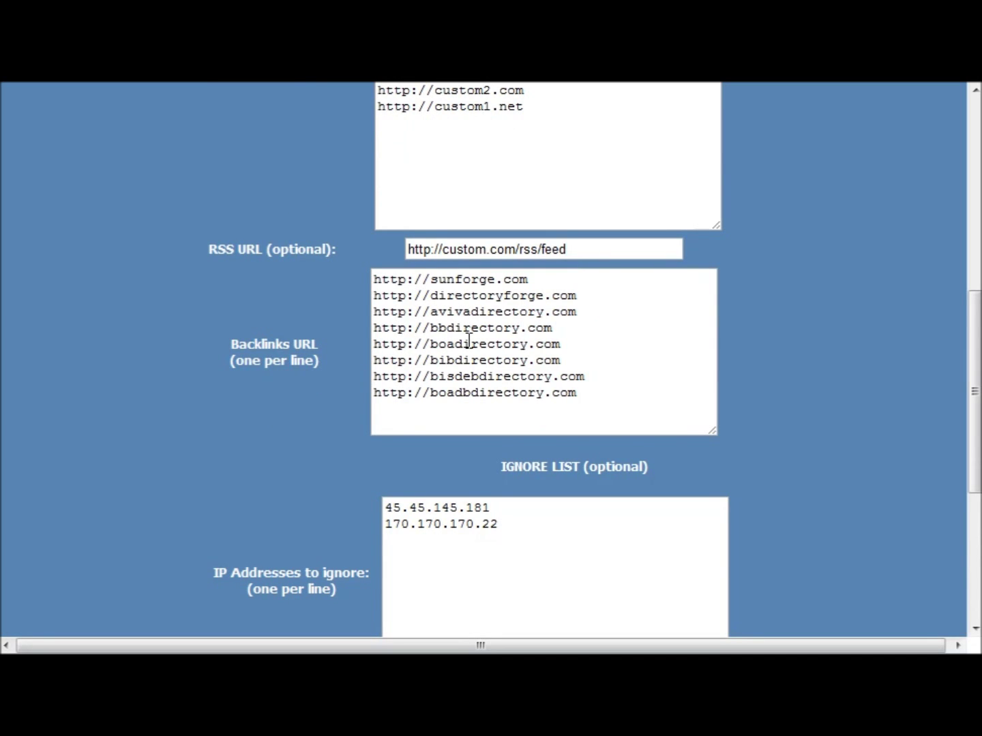
{"action": "scroll", "coordinate": [477, 348], "scroll_direction": "down", "scroll_amount": 6}
{"action": "left_click", "coordinate": [453, 406]}
{"action": "scroll", "coordinate": [437, 389], "scroll_direction": "up", "scroll_amount": 3}
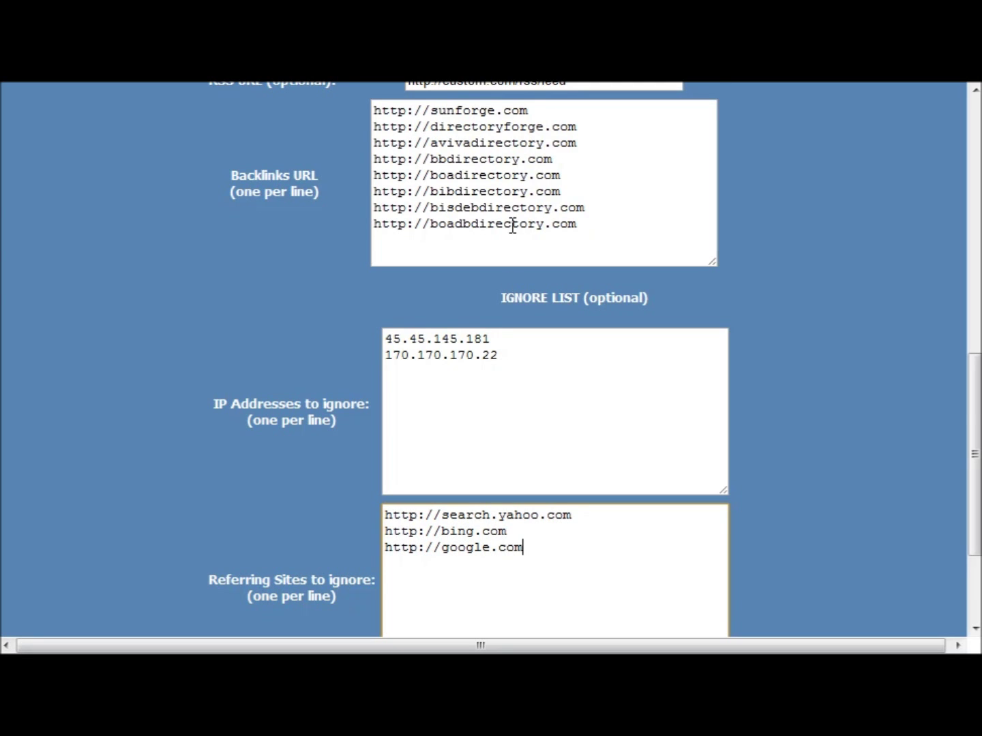
{"action": "scroll", "coordinate": [511, 225], "scroll_direction": "down", "scroll_amount": 3}
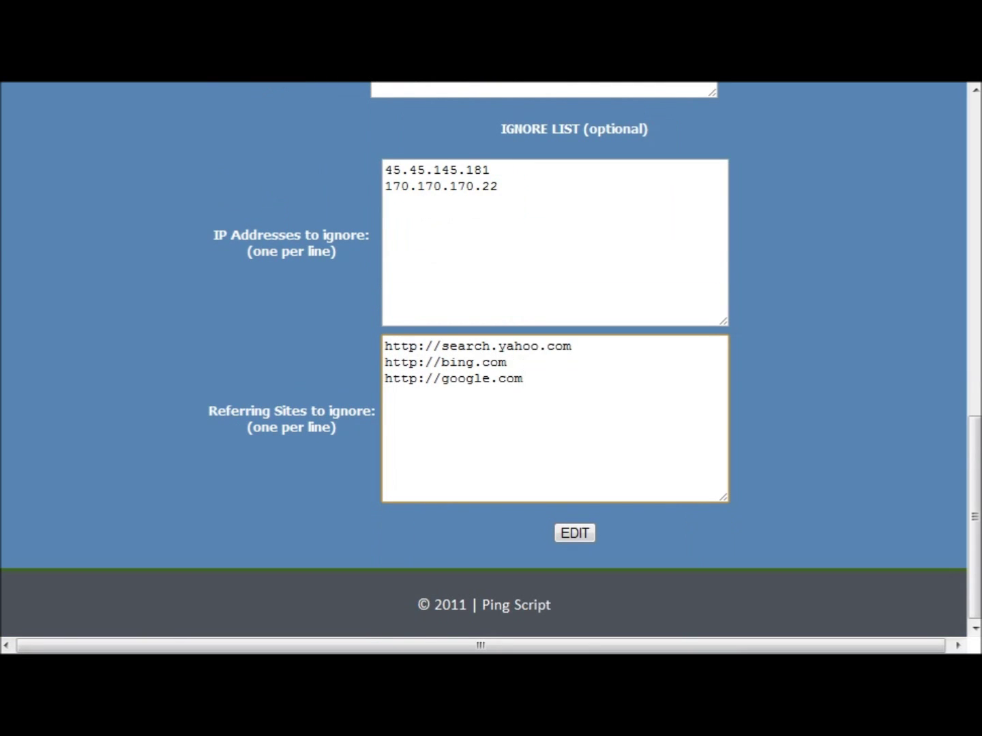
- Review the campaign form again from the titles and pinging preference through the backlinks to the IP addresses to ignore
{"action": "scroll", "coordinate": [566, 164], "scroll_direction": "up", "scroll_amount": 10}
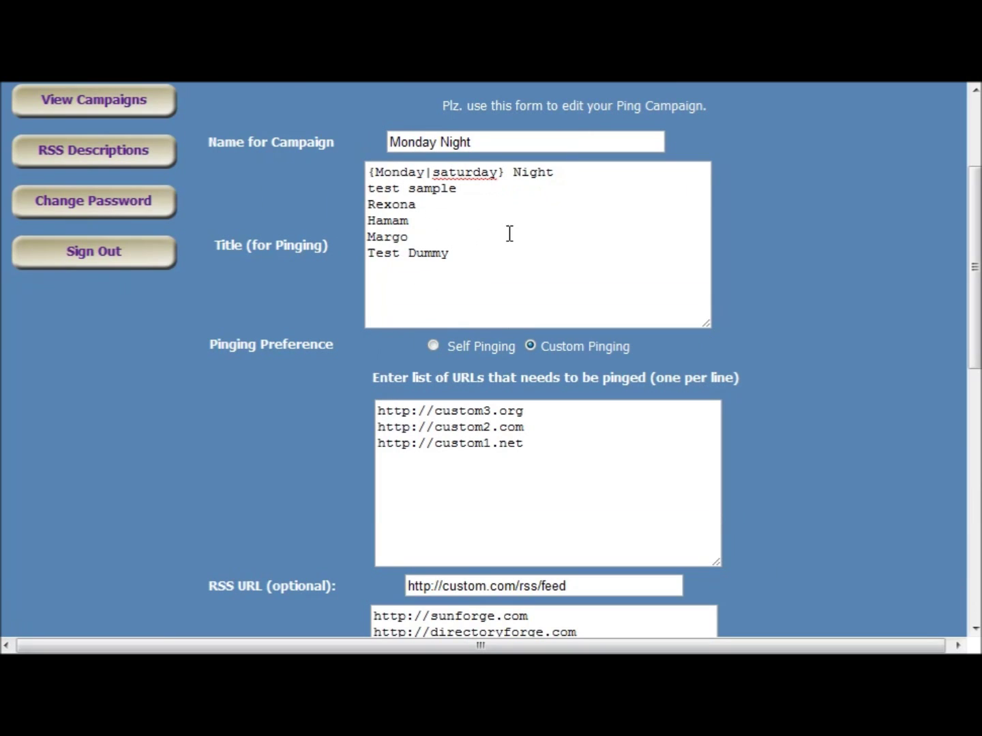
{"action": "left_click", "coordinate": [434, 346]}
{"action": "scroll", "coordinate": [494, 470], "scroll_direction": "down", "scroll_amount": 2}
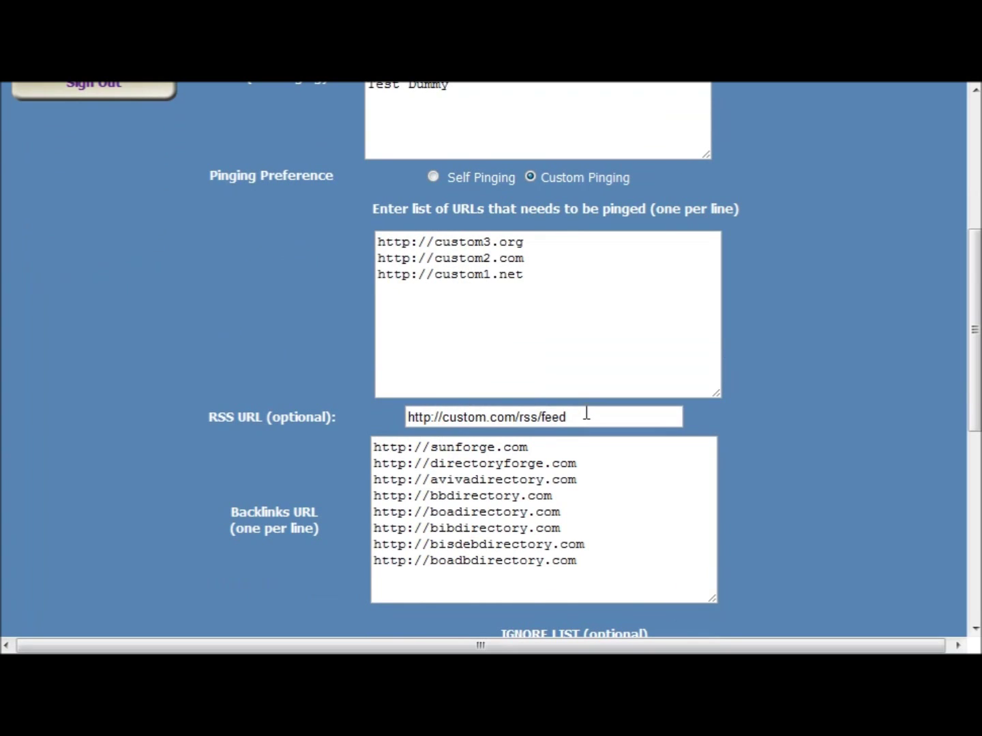
{"action": "scroll", "coordinate": [467, 495], "scroll_direction": "down", "scroll_amount": 2}
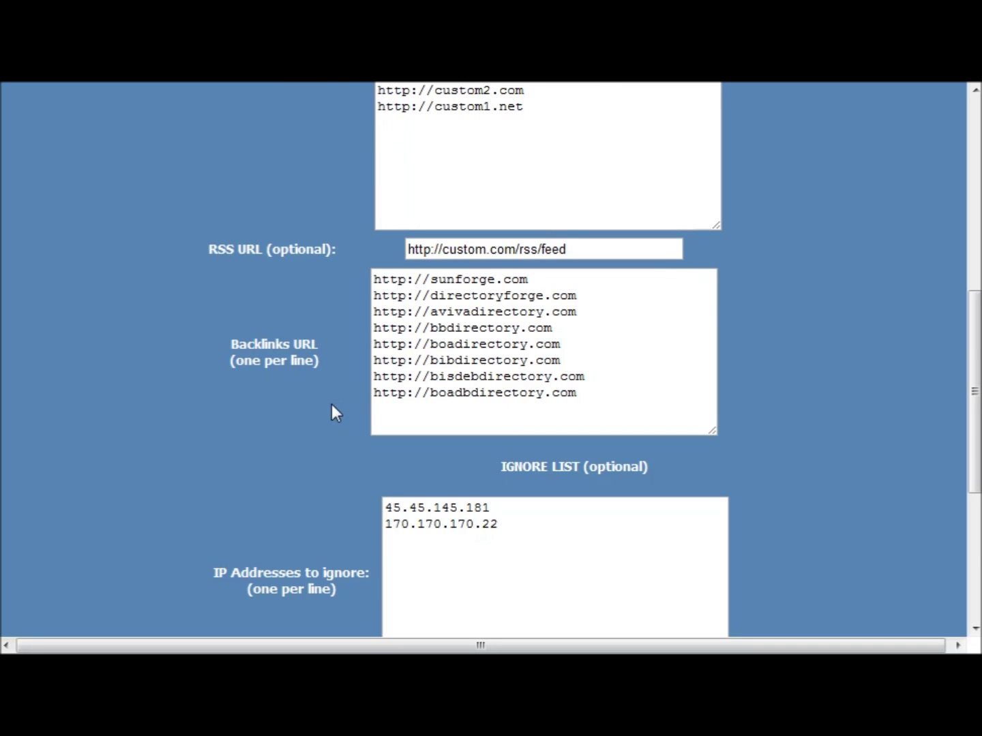
{"action": "scroll", "coordinate": [331, 407], "scroll_direction": "down", "scroll_amount": 2}
{"action": "left_click", "coordinate": [466, 358]}
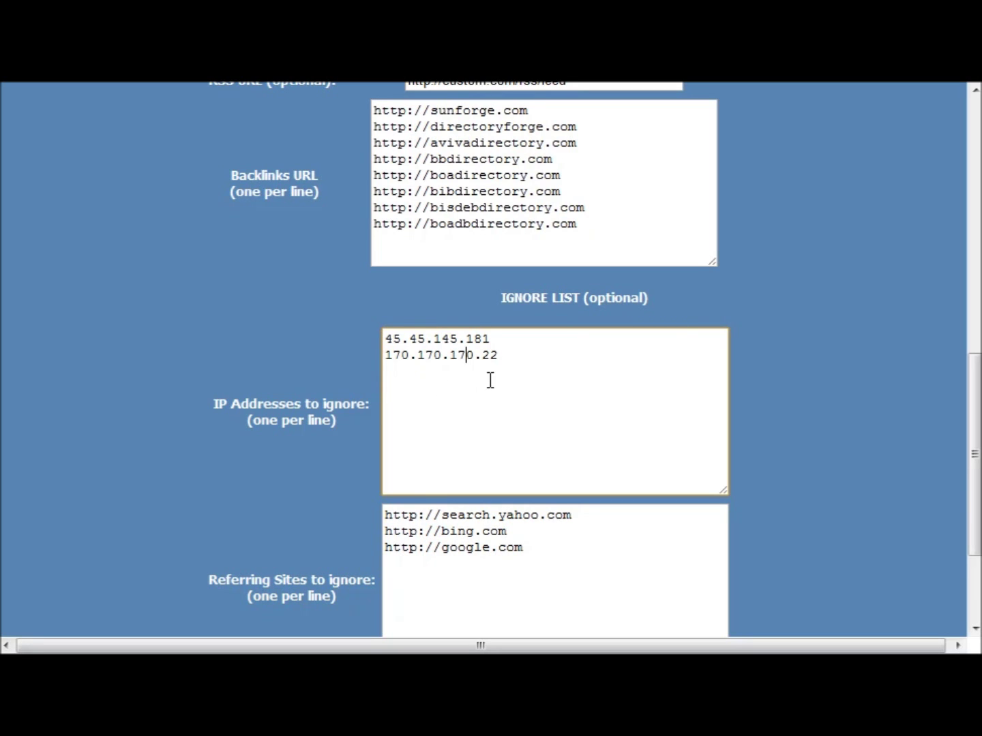
{"action": "scroll", "coordinate": [587, 396], "scroll_direction": "up", "scroll_amount": 3}
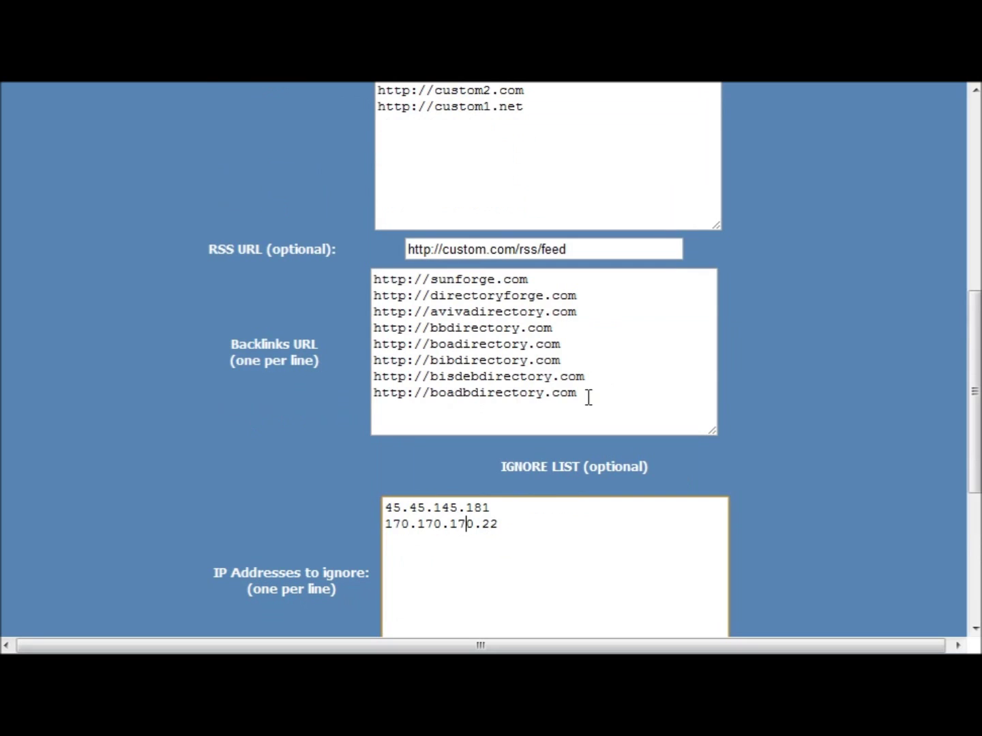
{"action": "scroll", "coordinate": [586, 398], "scroll_direction": "down", "scroll_amount": 3}
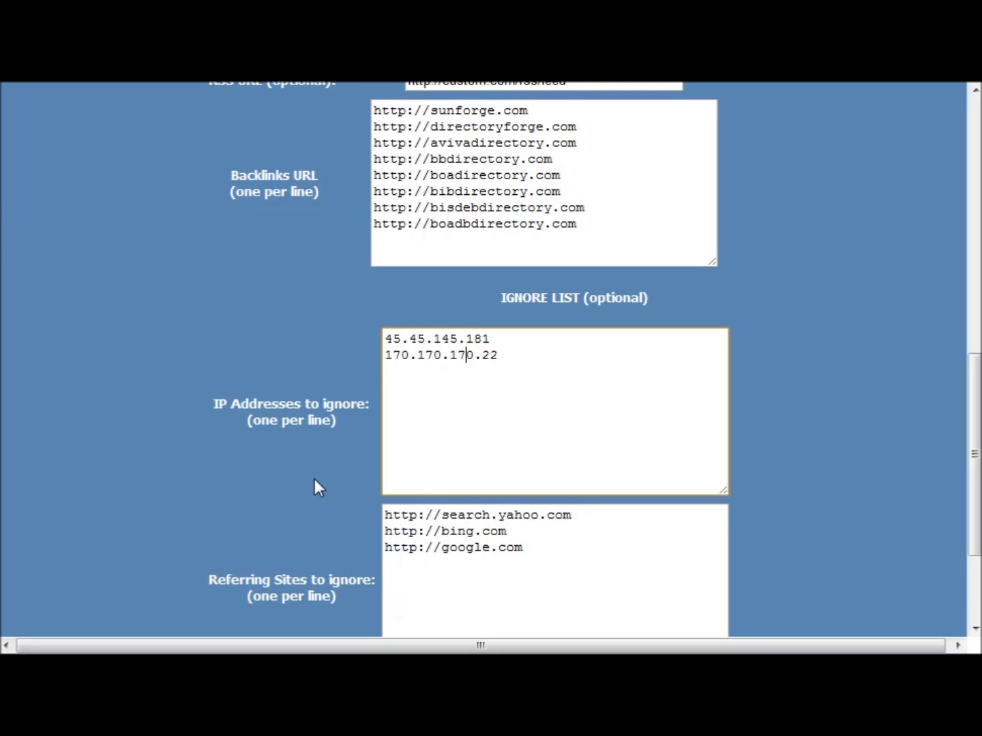
- Examine the IP addresses and referring sites to ignore, then return to the start of the campaign form
{"action": "scroll", "coordinate": [311, 482], "scroll_direction": "down", "scroll_amount": 3}
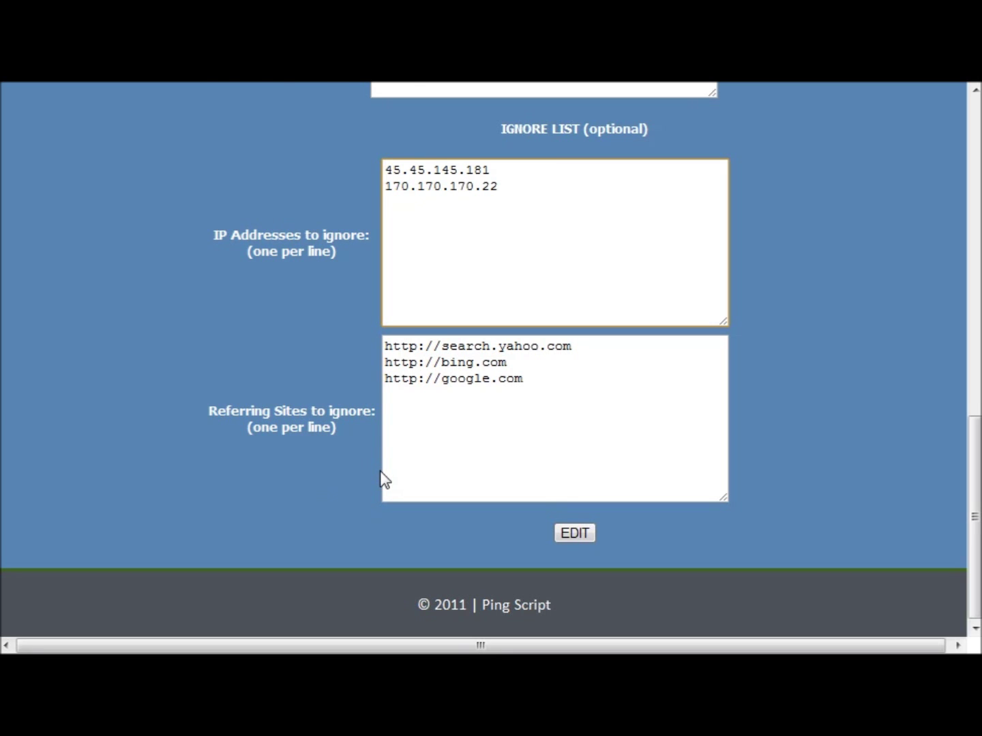
{"action": "scroll", "coordinate": [383, 480], "scroll_direction": "up", "scroll_amount": 3}
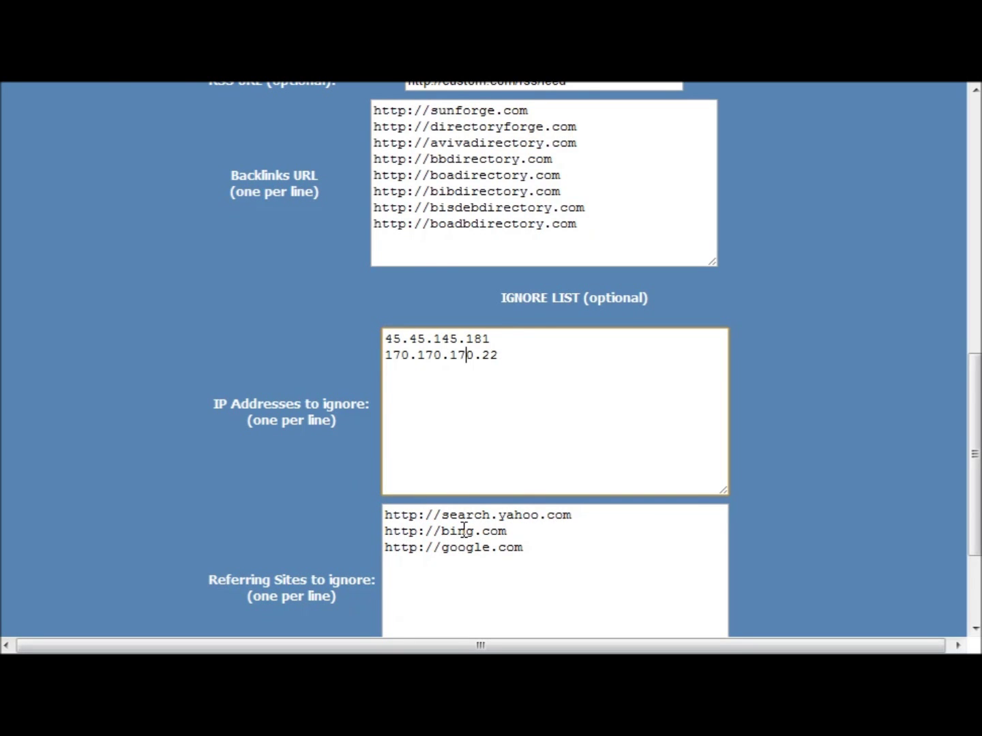
{"action": "scroll", "coordinate": [463, 530], "scroll_direction": "up", "scroll_amount": 15}
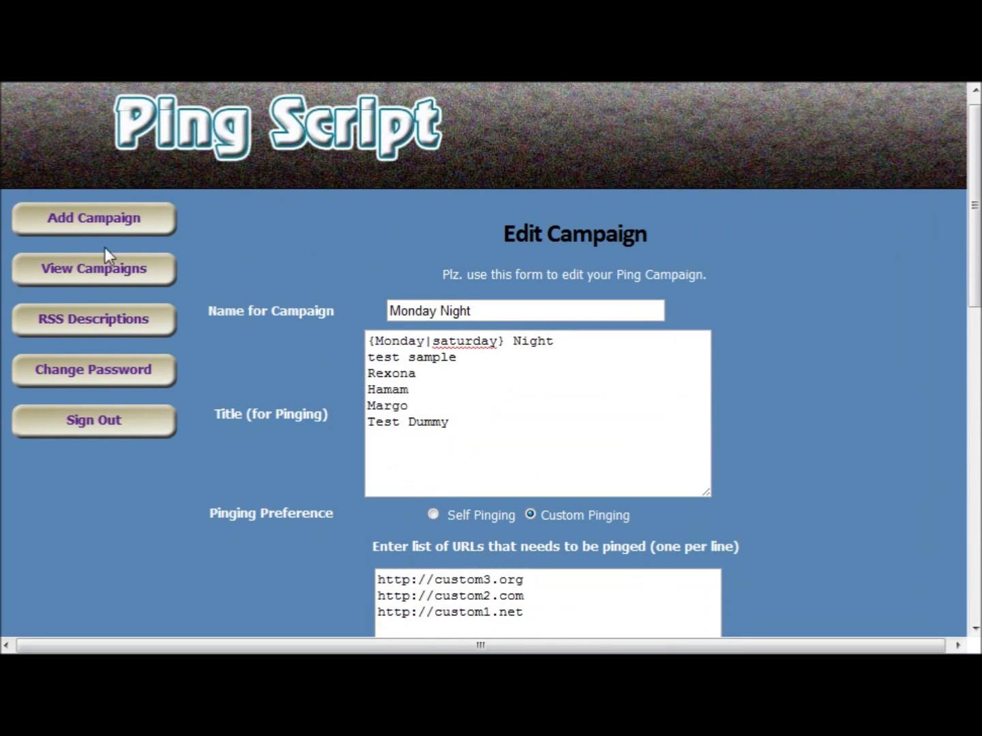
- Open the Monday Night campaign's code from the campaign list and read through the whole PHP snippet
{"action": "left_click", "coordinate": [95, 267]}
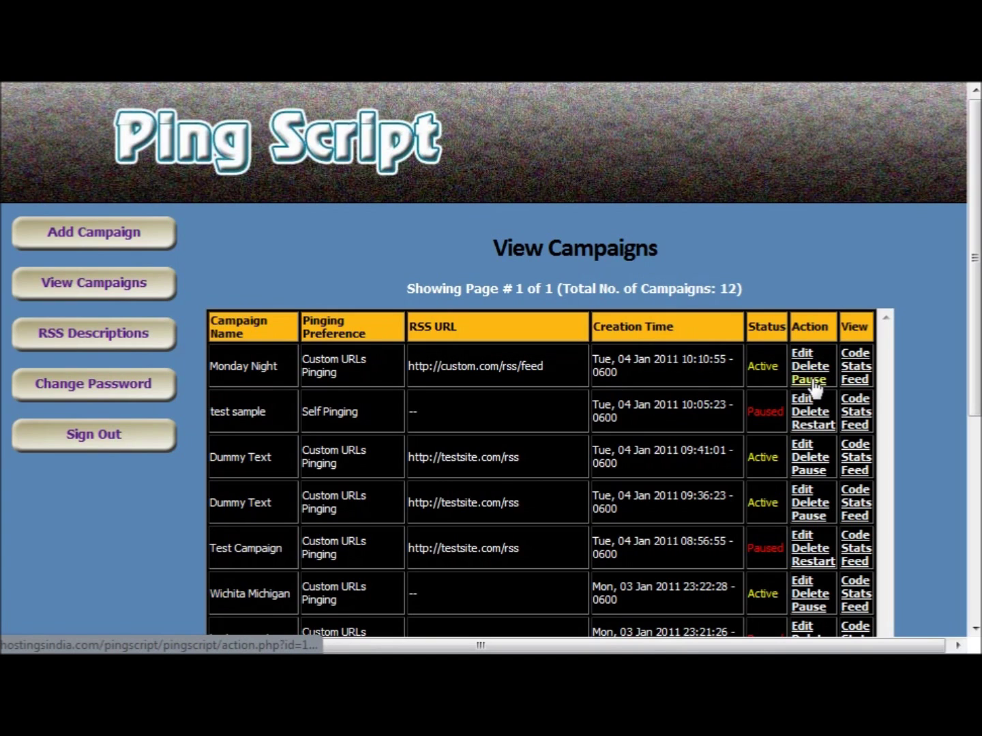
{"action": "left_click", "coordinate": [860, 355]}
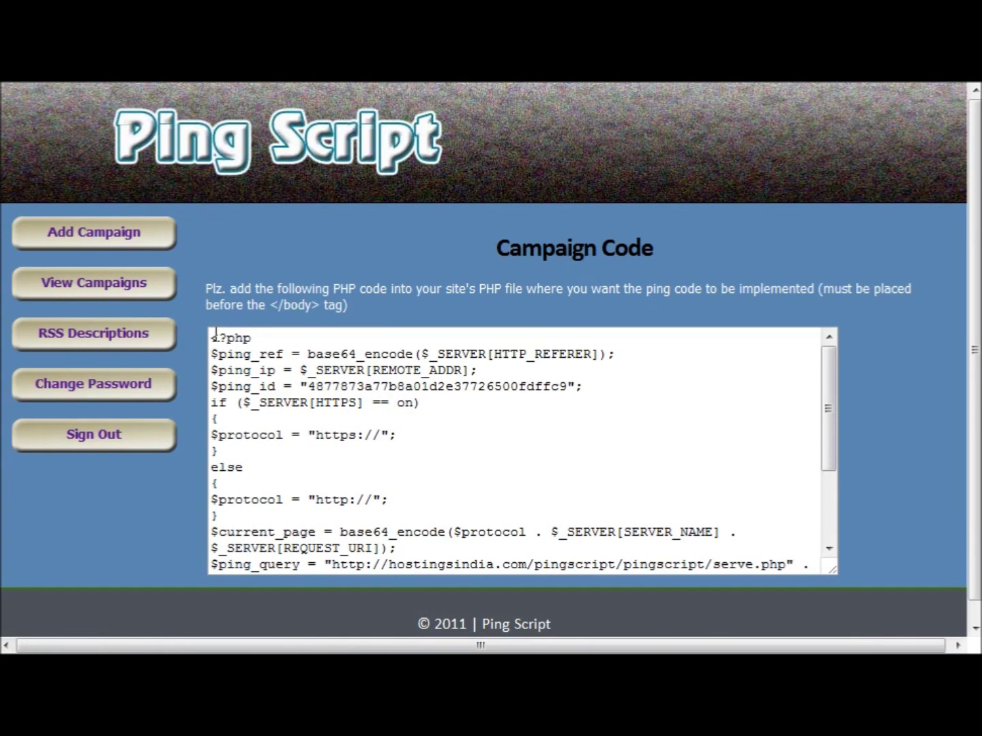
{"action": "scroll", "coordinate": [296, 379], "scroll_direction": "down", "scroll_amount": 3}
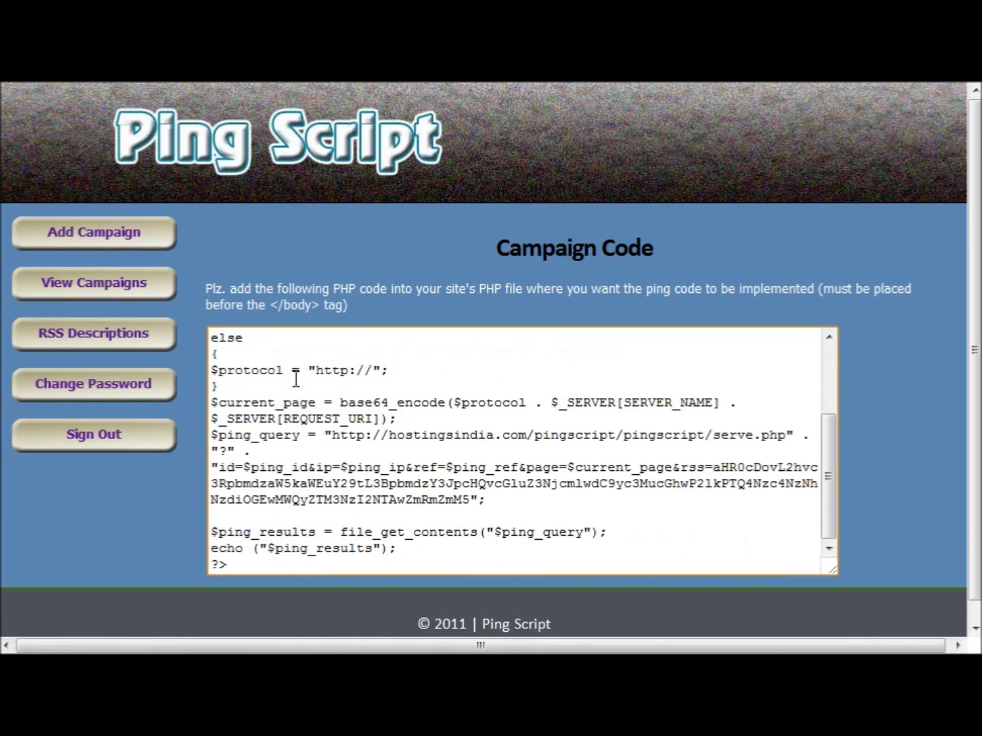
{"action": "scroll", "coordinate": [296, 379], "scroll_direction": "down", "scroll_amount": 1}
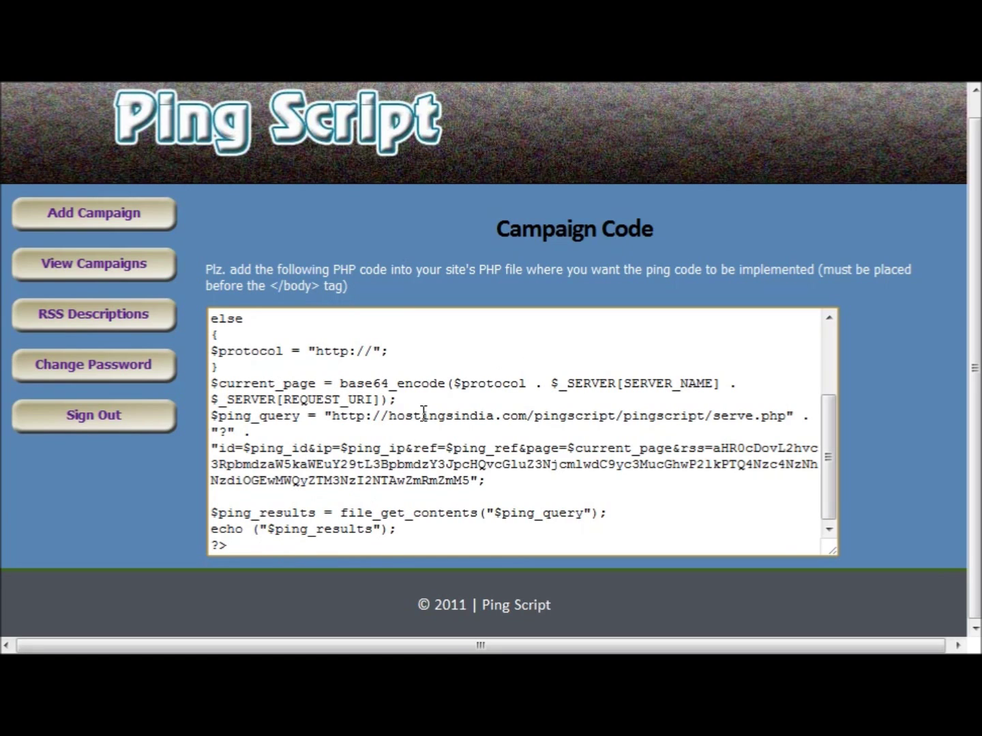
{"action": "scroll", "coordinate": [456, 405], "scroll_direction": "up", "scroll_amount": 3}
{"action": "scroll", "coordinate": [456, 405], "scroll_direction": "up", "scroll_amount": 1}
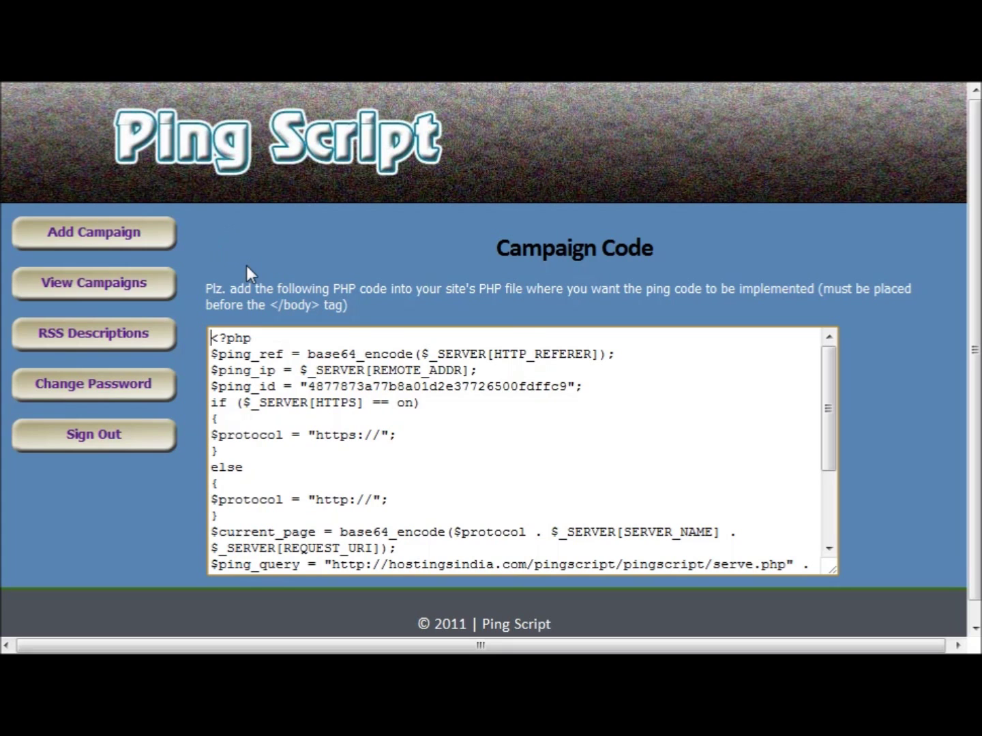
- View the Monday Night campaign's ping stats and its generated RSS feed, returning to the campaign list
{"action": "left_click", "coordinate": [114, 285]}
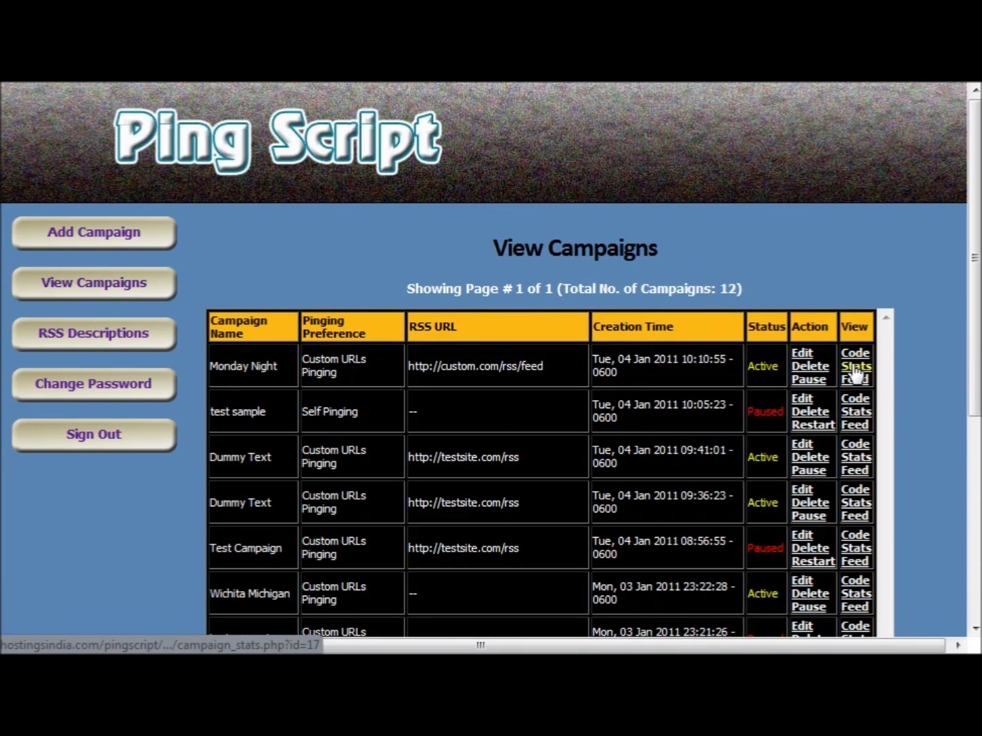
{"action": "left_click", "coordinate": [855, 369]}
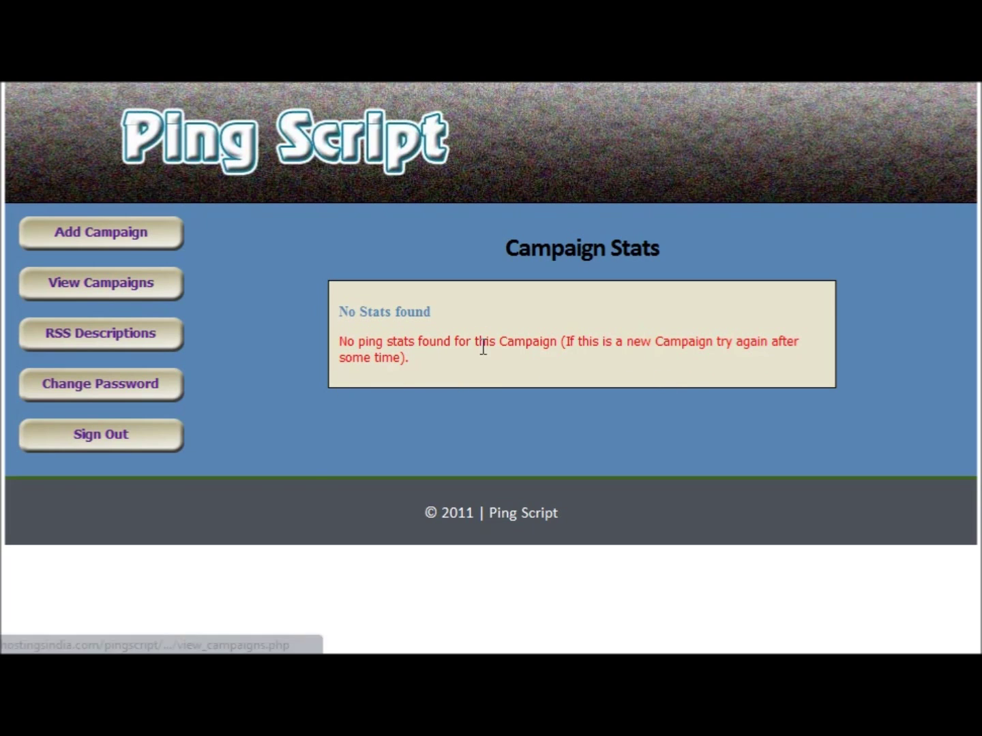
{"action": "left_click", "coordinate": [80, 291]}
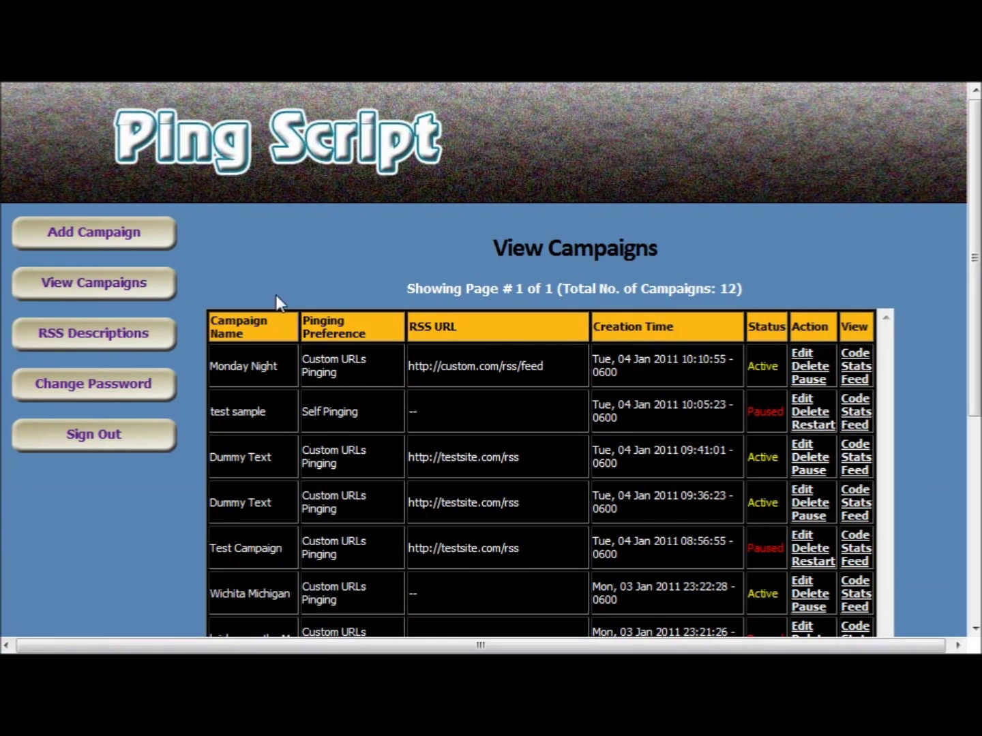
{"action": "left_click", "coordinate": [856, 380]}
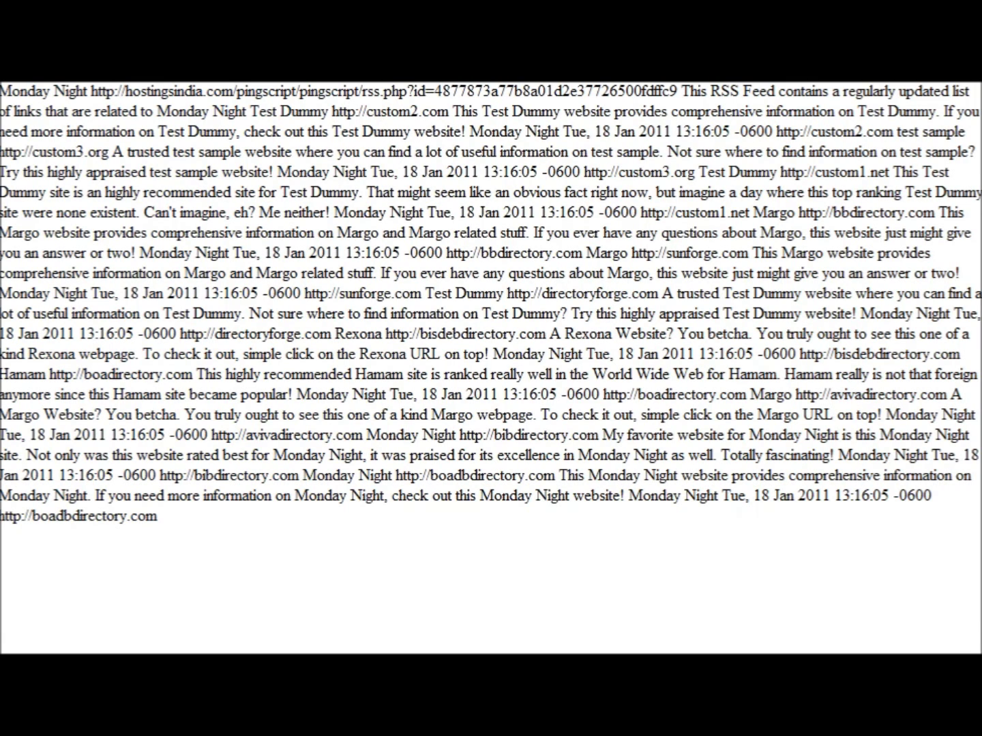
{"action": "key", "text": "alt+Left"}
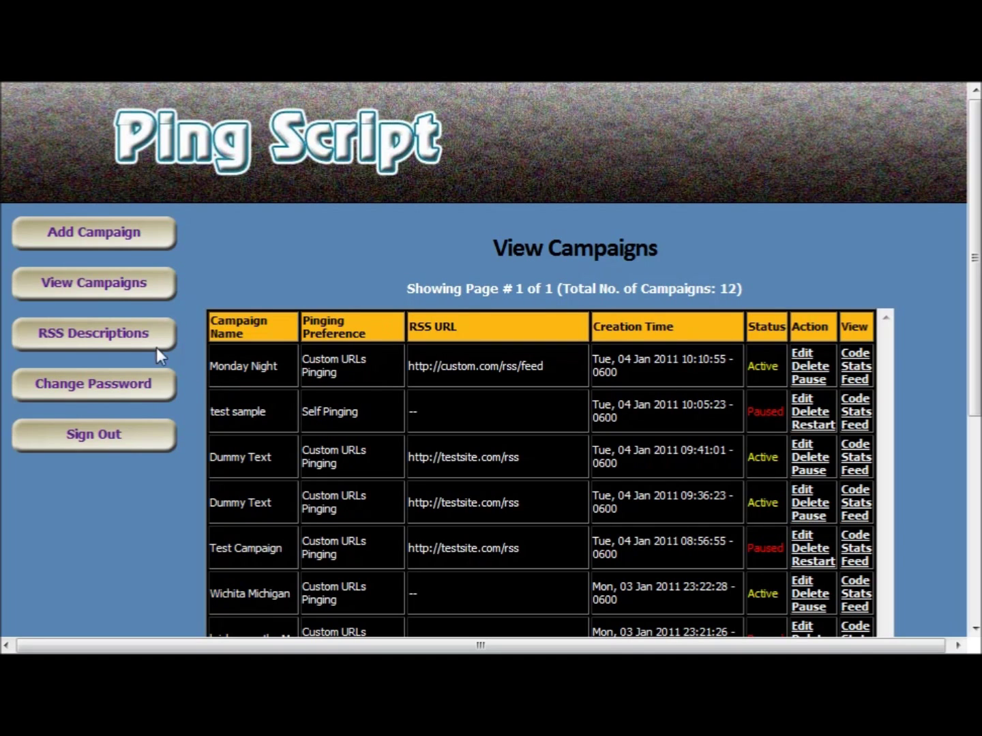
- Examine the RSS randomized descriptions, highlighting the asterisk keyword placeholder and the "{website|site}" spin syntax in the first description
{"action": "left_click", "coordinate": [123, 337]}
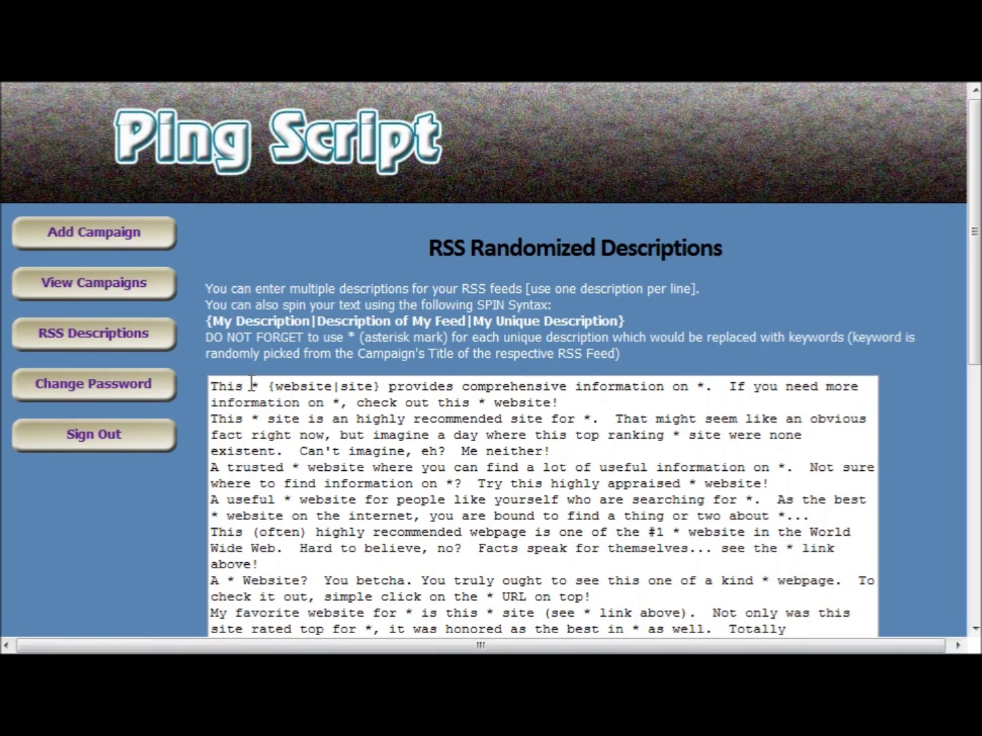
{"action": "left_click_drag", "start_coordinate": [252, 384], "coordinate": [261, 385]}
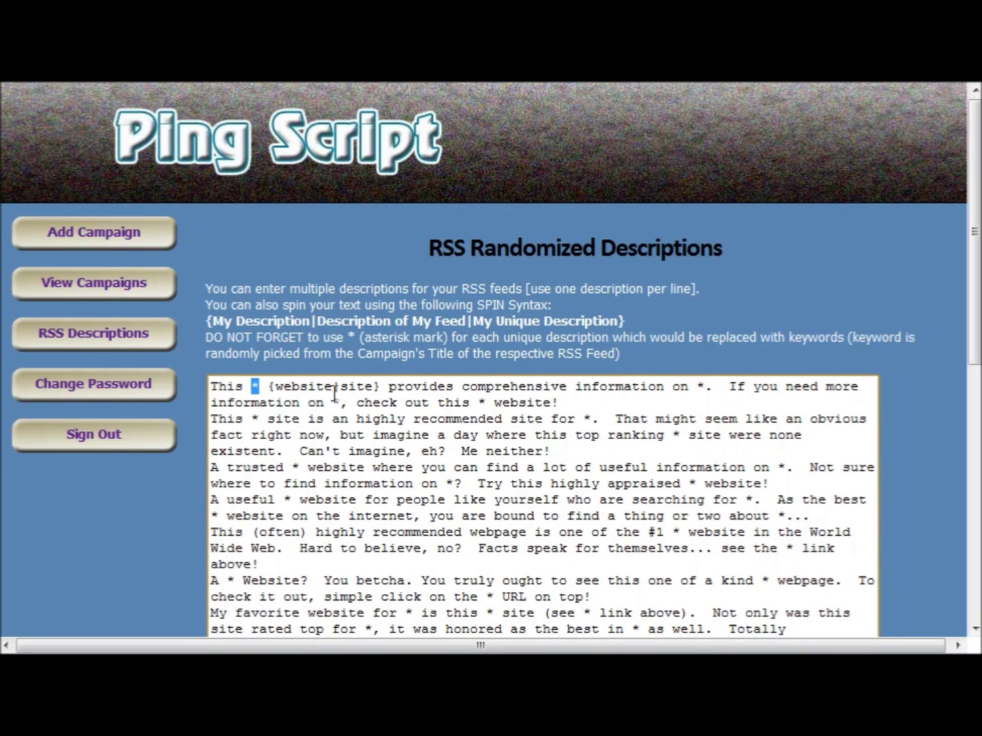
{"action": "left_click_drag", "start_coordinate": [267, 384], "coordinate": [383, 386]}
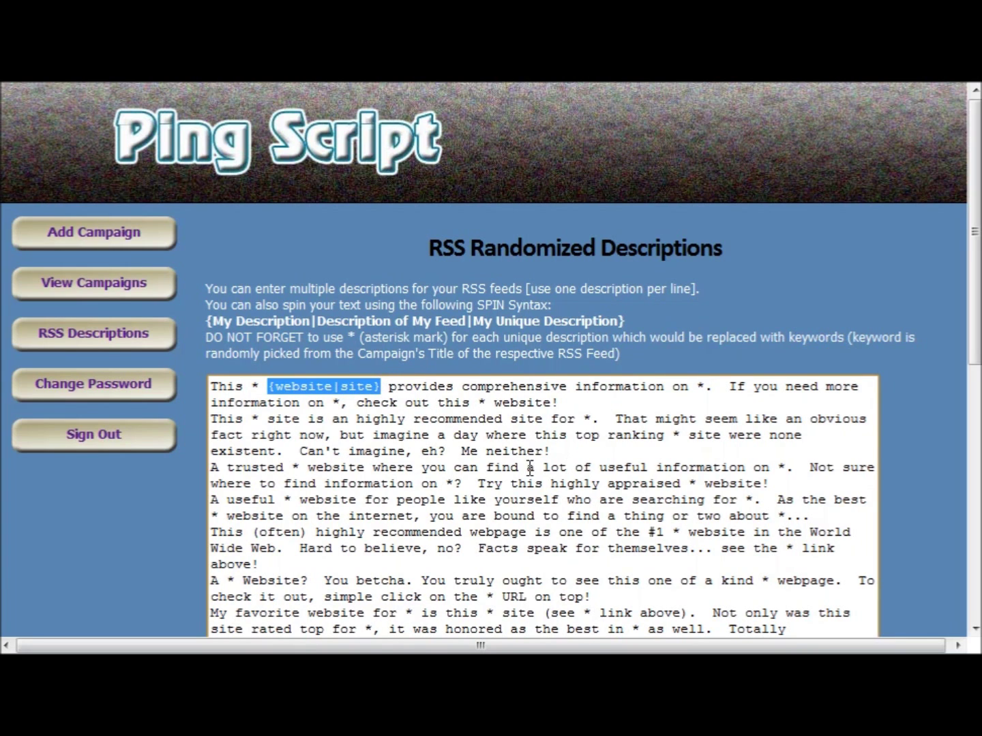
{"action": "scroll", "coordinate": [575, 447], "scroll_direction": "down", "scroll_amount": 2}
{"action": "scroll", "coordinate": [575, 451], "scroll_direction": "down", "scroll_amount": 2}
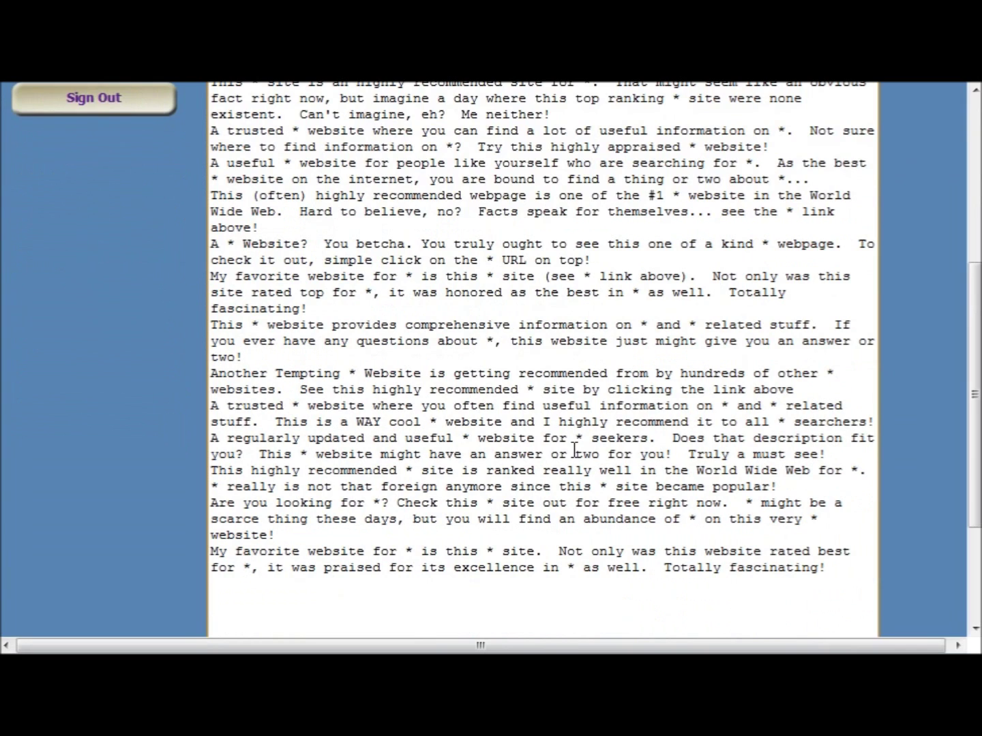
{"action": "scroll", "coordinate": [574, 449], "scroll_direction": "up", "scroll_amount": 5}
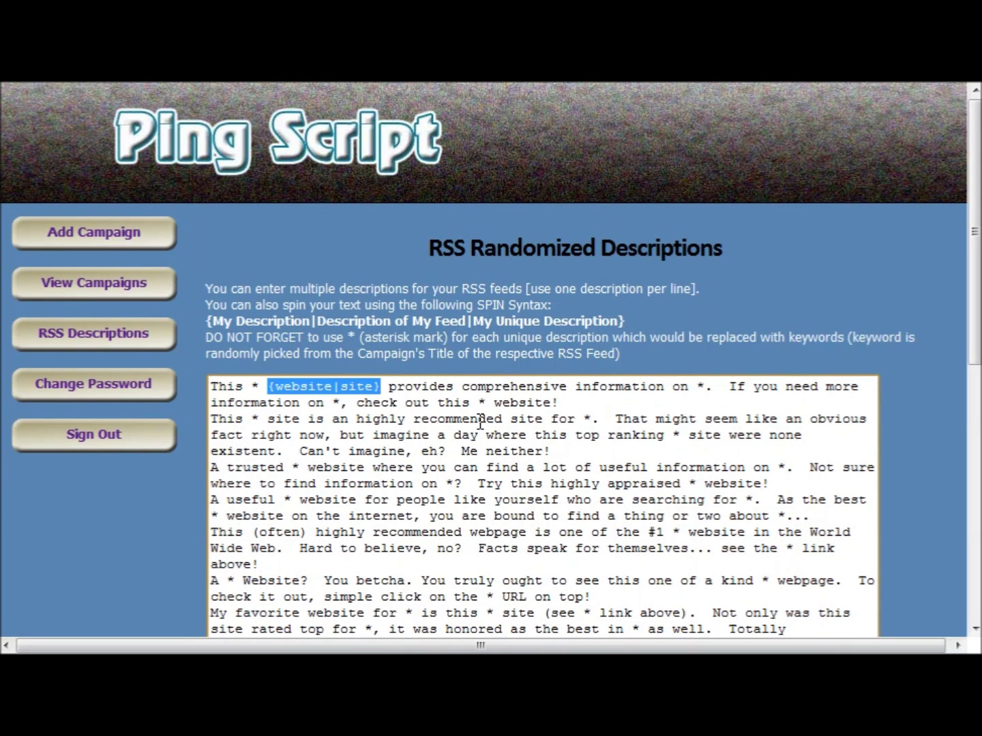
{"action": "left_click", "coordinate": [395, 469]}
- Switch to the Ping Script guide document and skim its origin story, tips and keyword spinning examples, returning to its beginning
{"action": "left_click", "coordinate": [139, 239]}
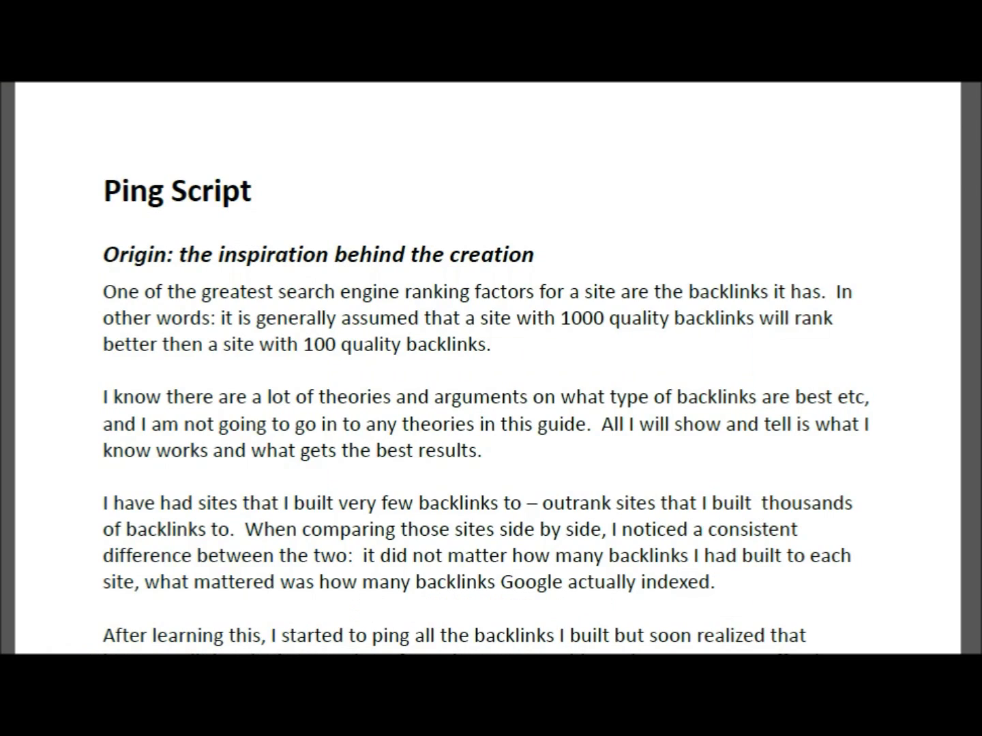
{"action": "scroll", "coordinate": [207, 226], "scroll_direction": "down", "scroll_amount": 8}
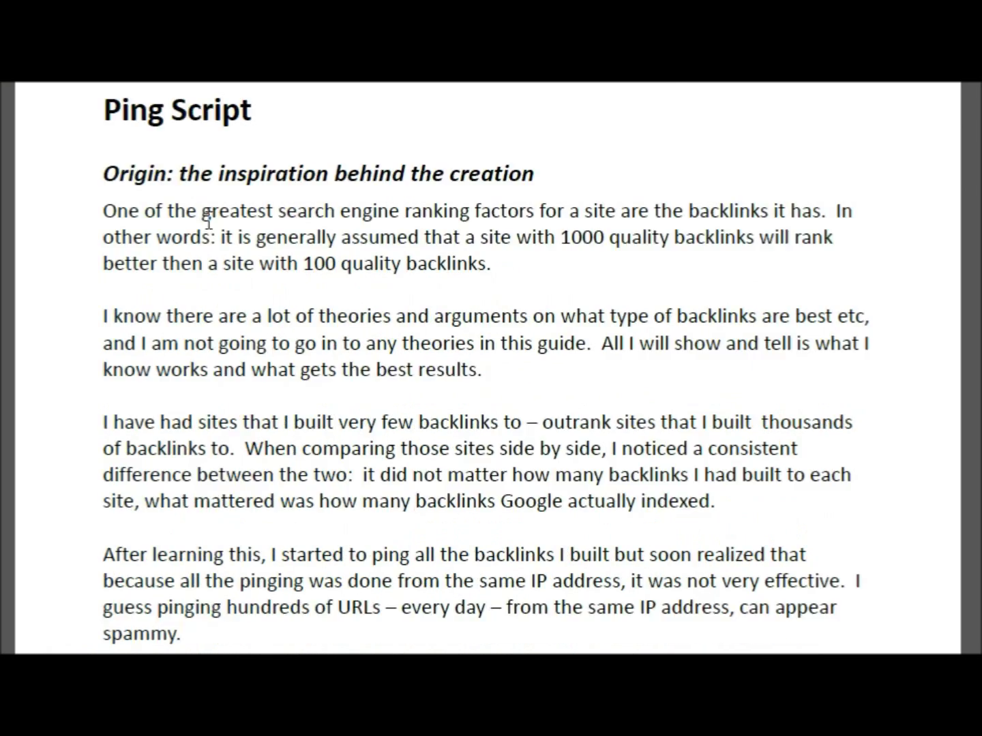
{"action": "scroll", "coordinate": [206, 227], "scroll_direction": "down", "scroll_amount": 10}
{"action": "scroll", "coordinate": [208, 226], "scroll_direction": "down", "scroll_amount": 10}
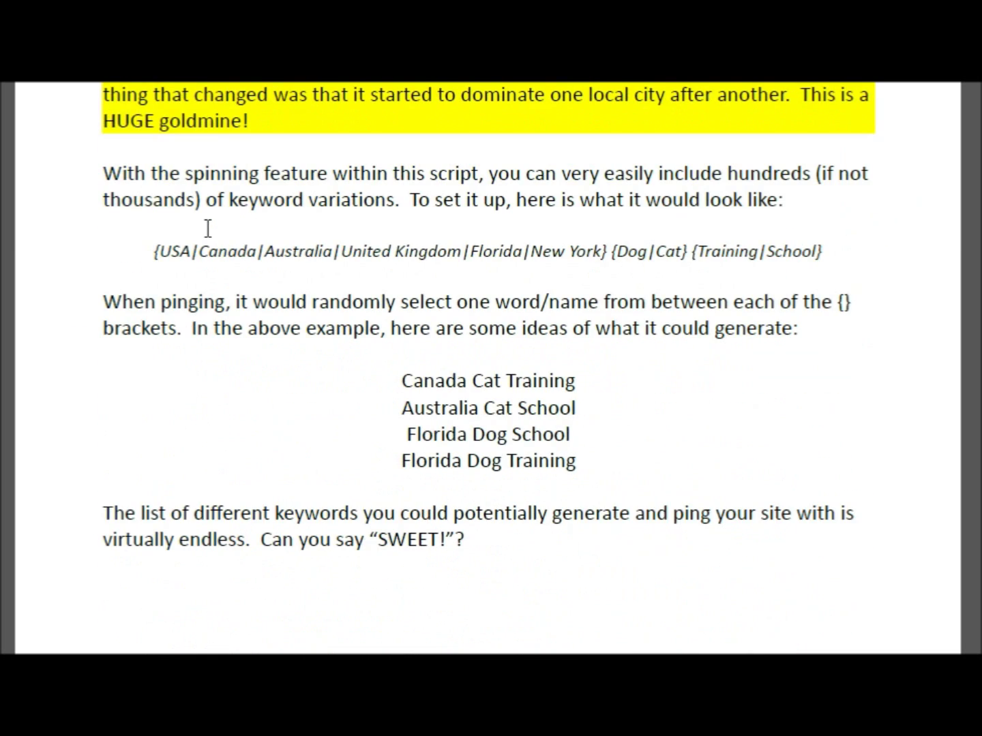
{"action": "scroll", "coordinate": [385, 226], "scroll_direction": "down", "scroll_amount": 6}
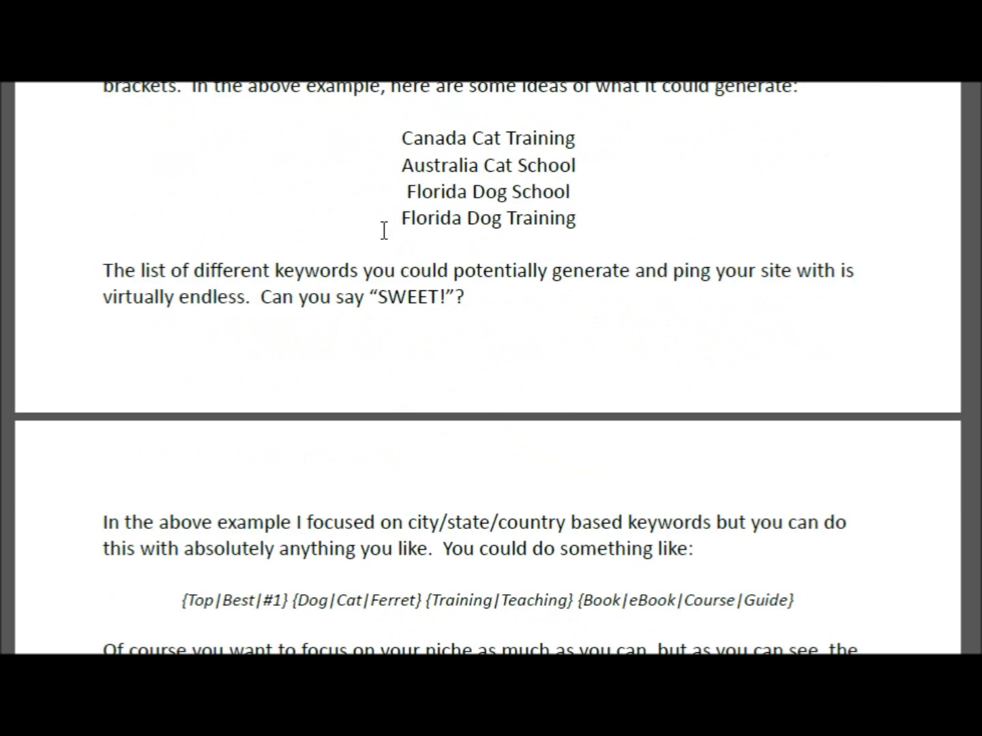
{"action": "scroll", "coordinate": [384, 231], "scroll_direction": "up", "scroll_amount": 15}
{"action": "scroll", "coordinate": [383, 233], "scroll_direction": "up", "scroll_amount": 20}
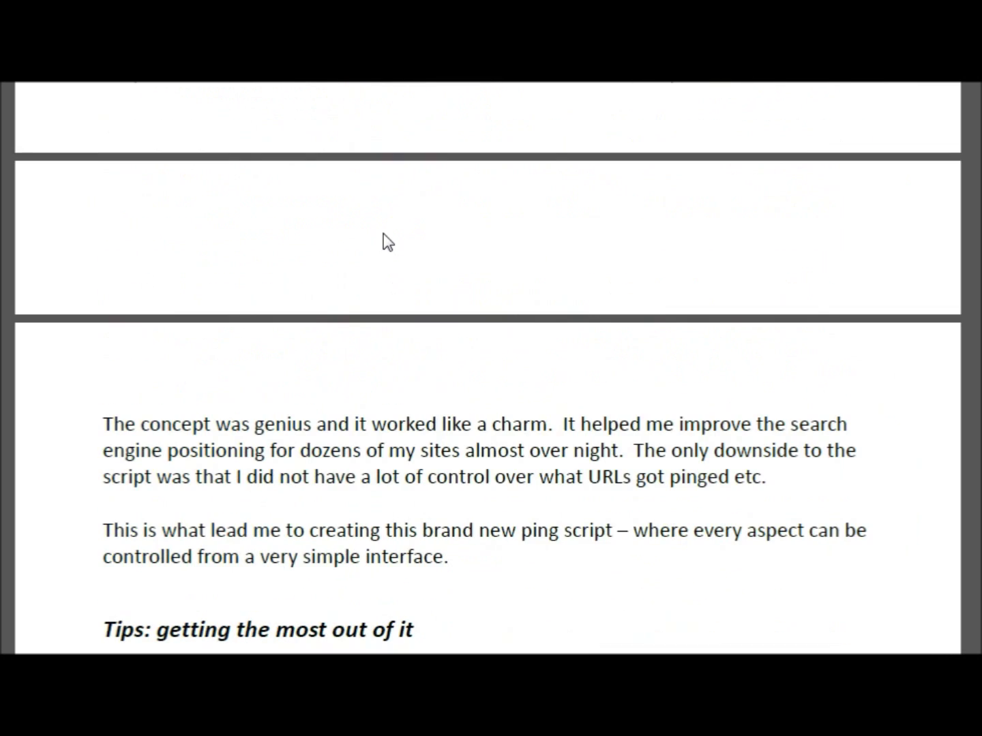
{"action": "scroll", "coordinate": [380, 232], "scroll_direction": "up", "scroll_amount": 10}
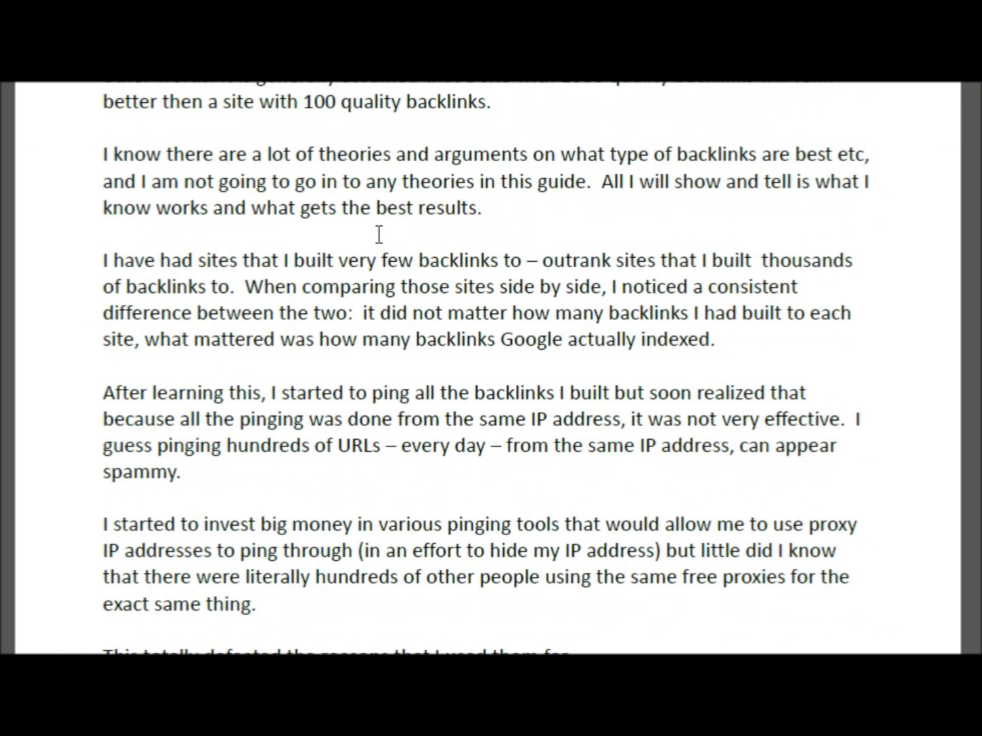
{"action": "scroll", "coordinate": [379, 234], "scroll_direction": "up", "scroll_amount": 5}
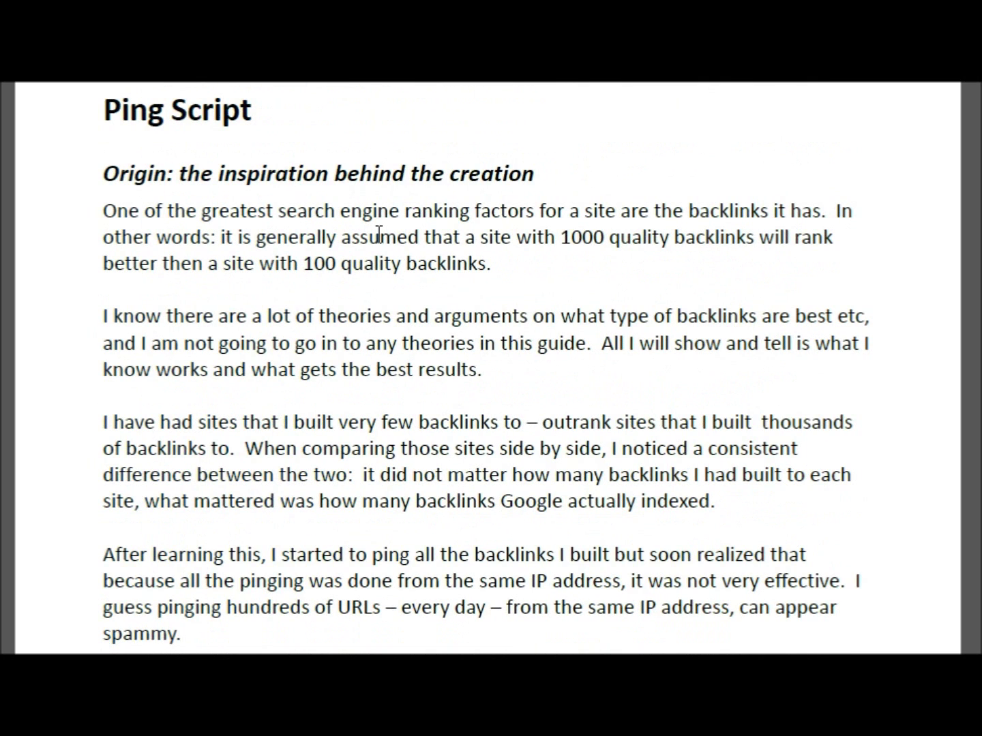